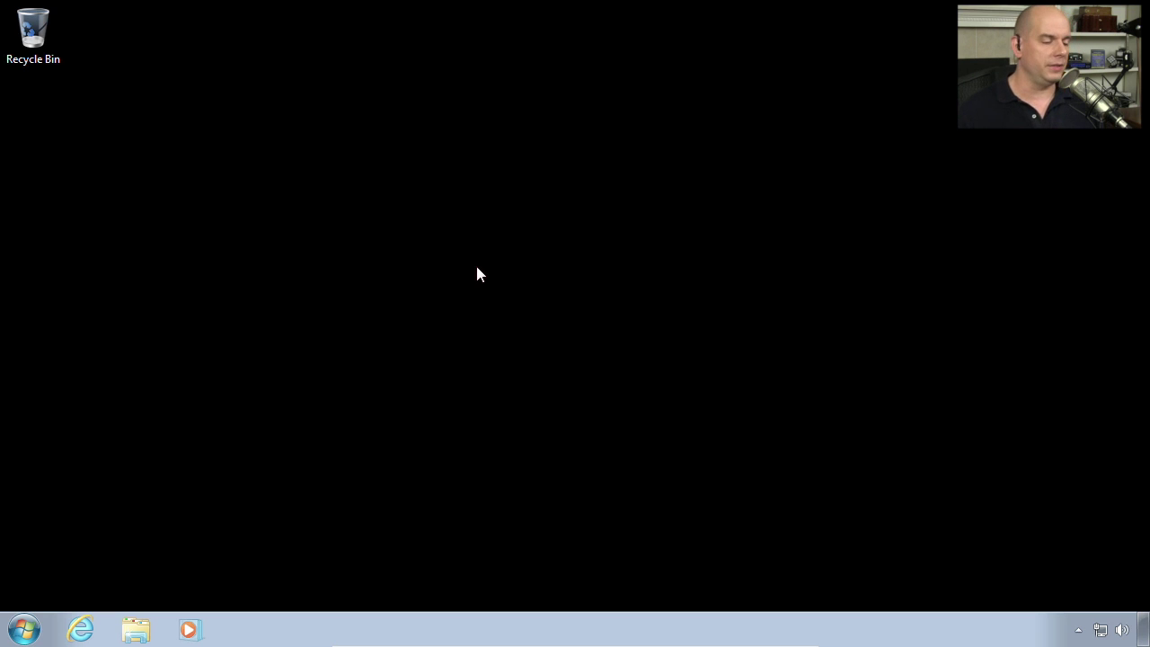
# - Launch Performance Monitor from Control Panel's Administrative Tools, maximize it, and show the live processor graph
pyautogui.click(25, 629)
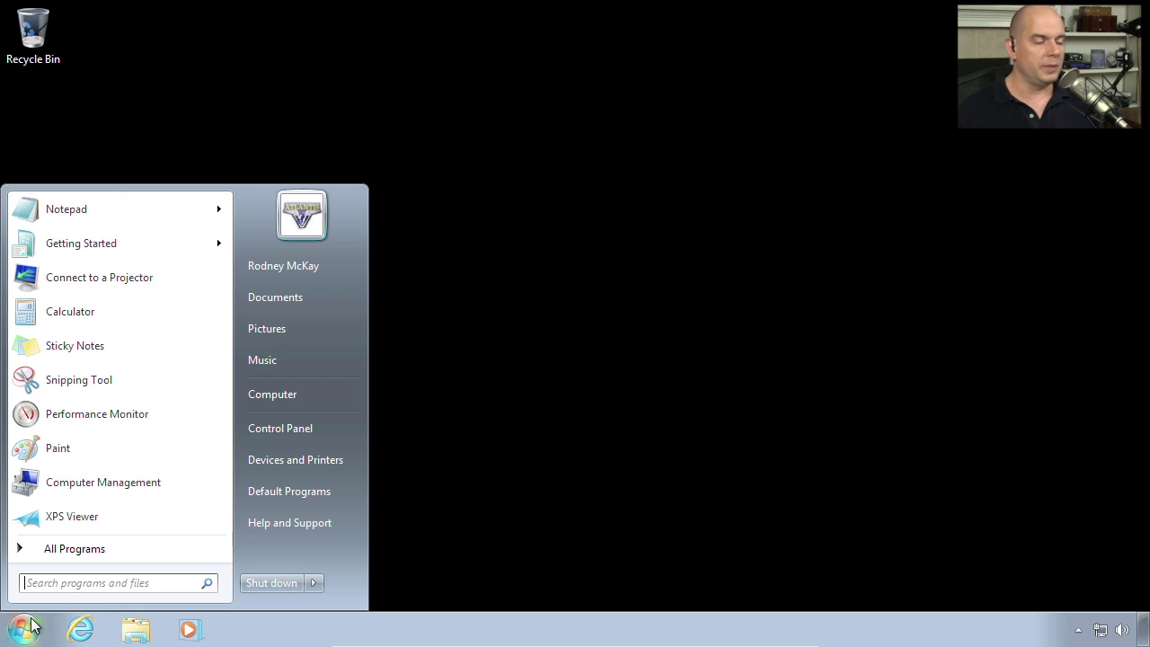
pyautogui.click(299, 423)
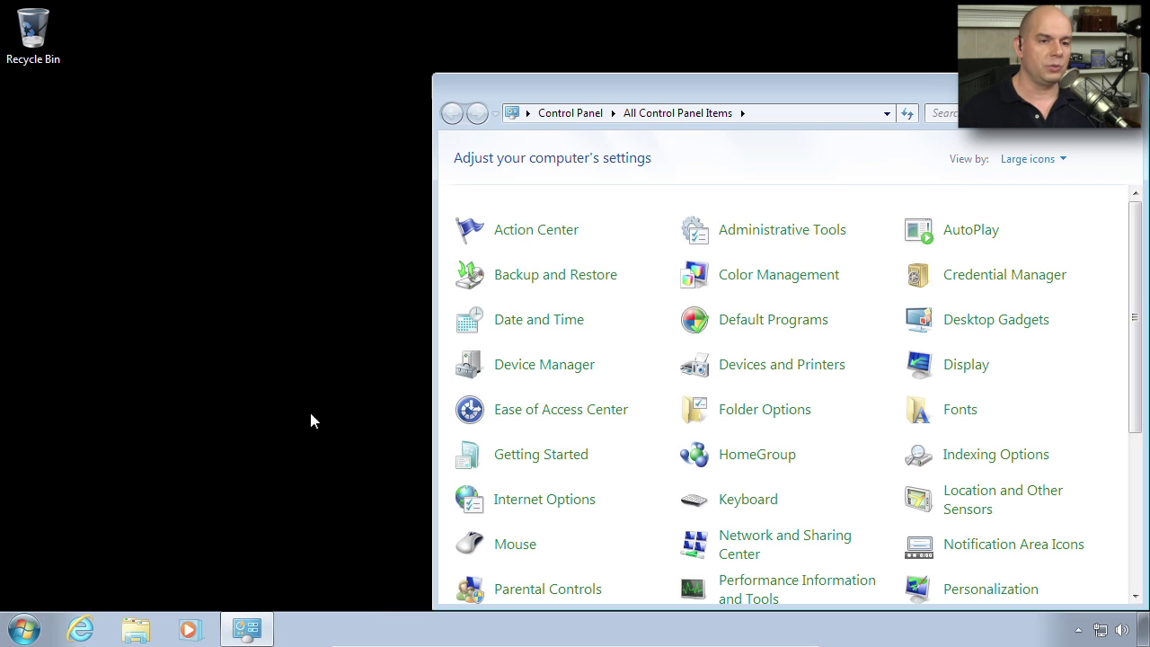
pyautogui.click(784, 233)
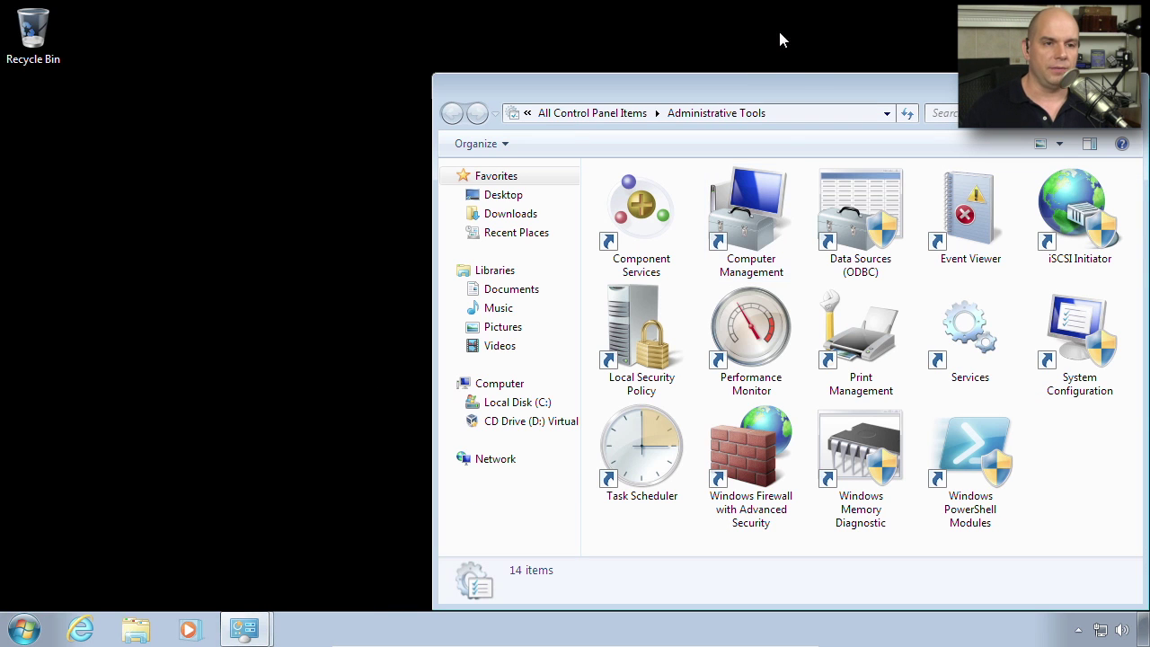
pyautogui.doubleClick(762, 338)
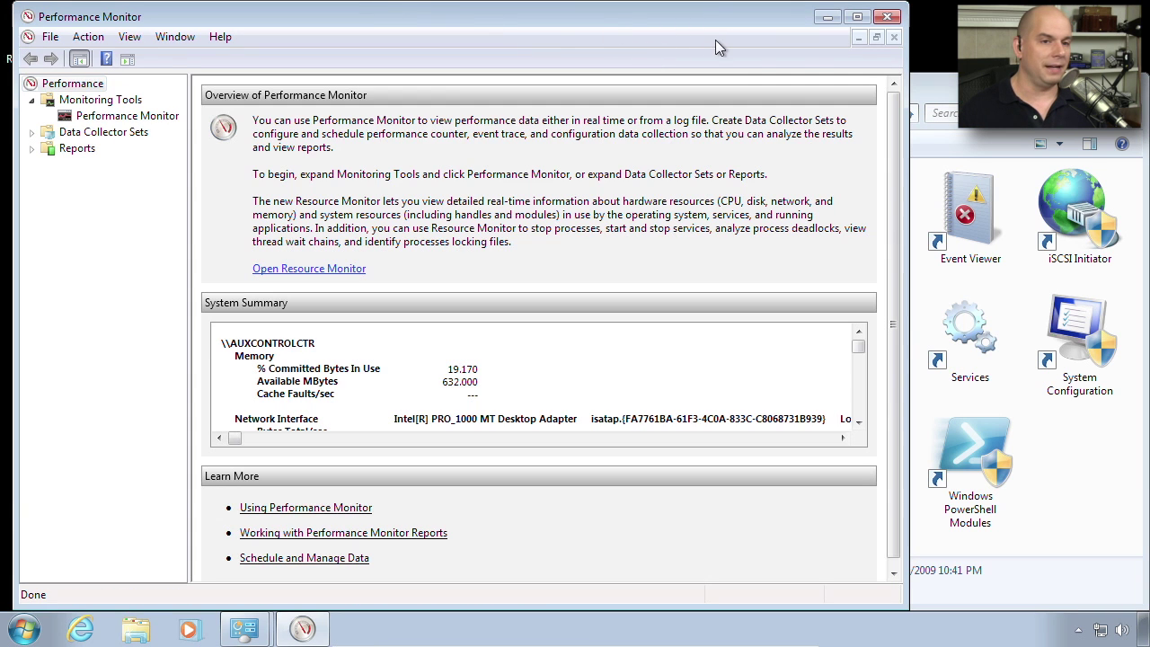
pyautogui.click(859, 20)
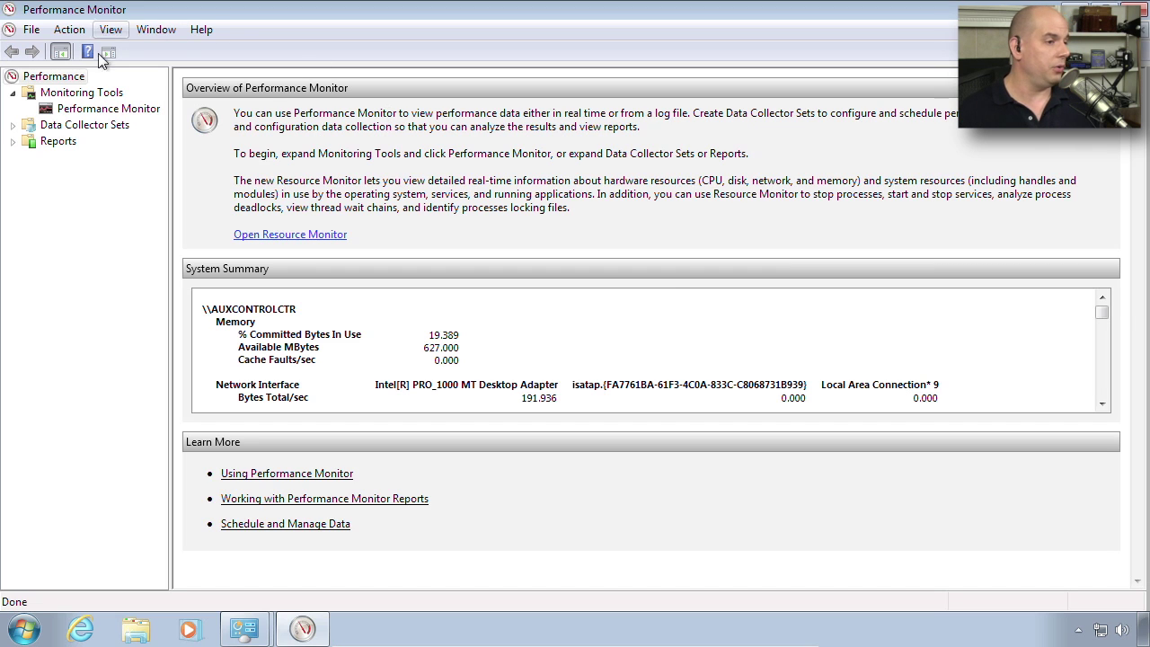
pyautogui.click(108, 110)
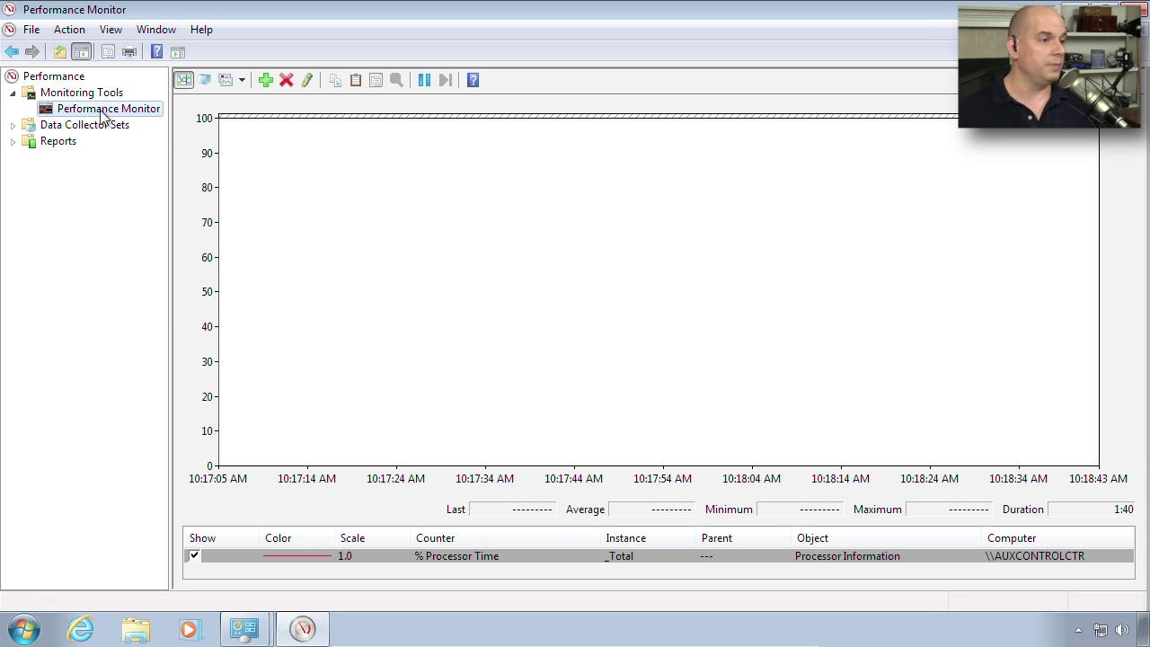
# - Expand the Data Collector Sets and Reports branches in the left tree
pyautogui.click(12, 126)
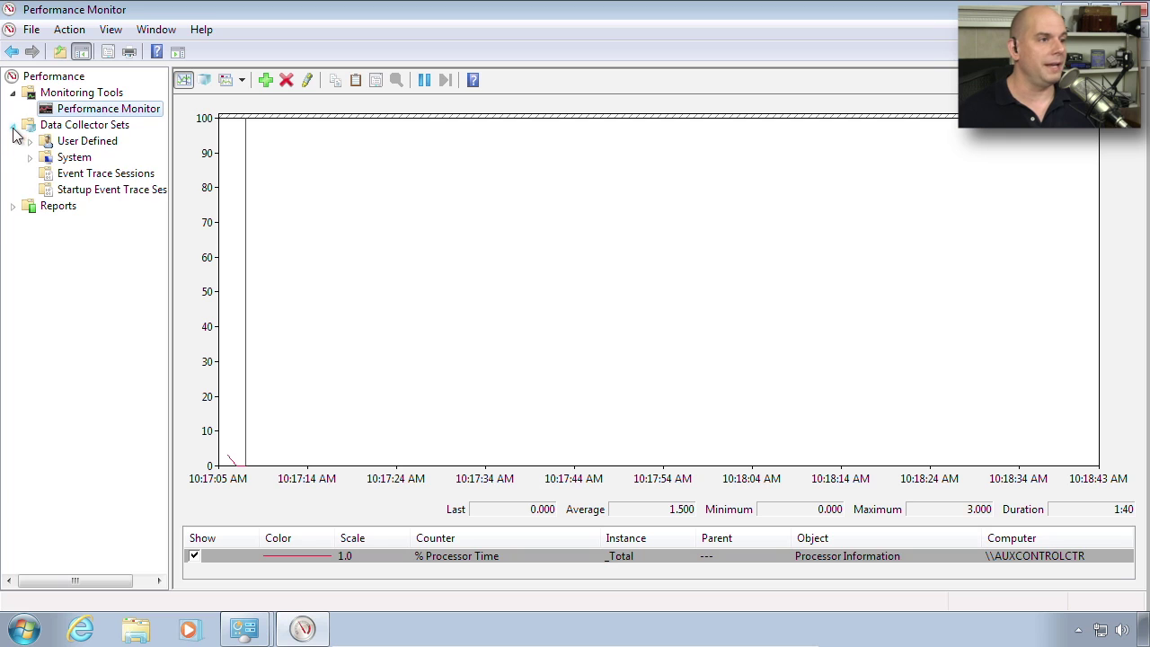
pyautogui.click(12, 206)
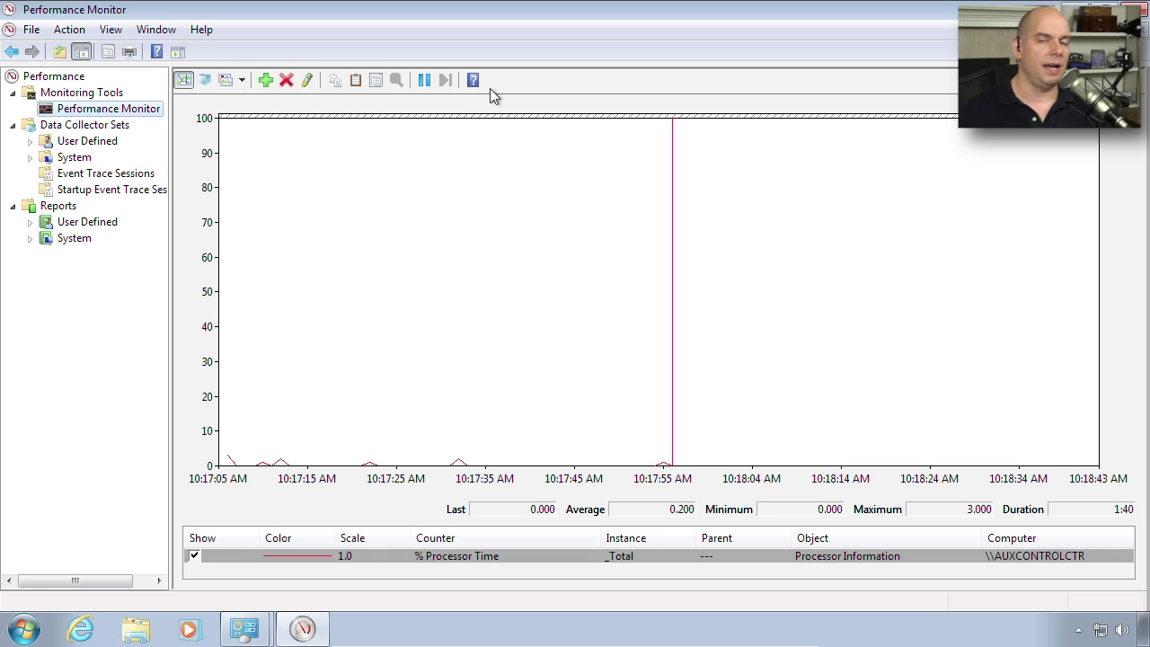
pyautogui.click(266, 81)
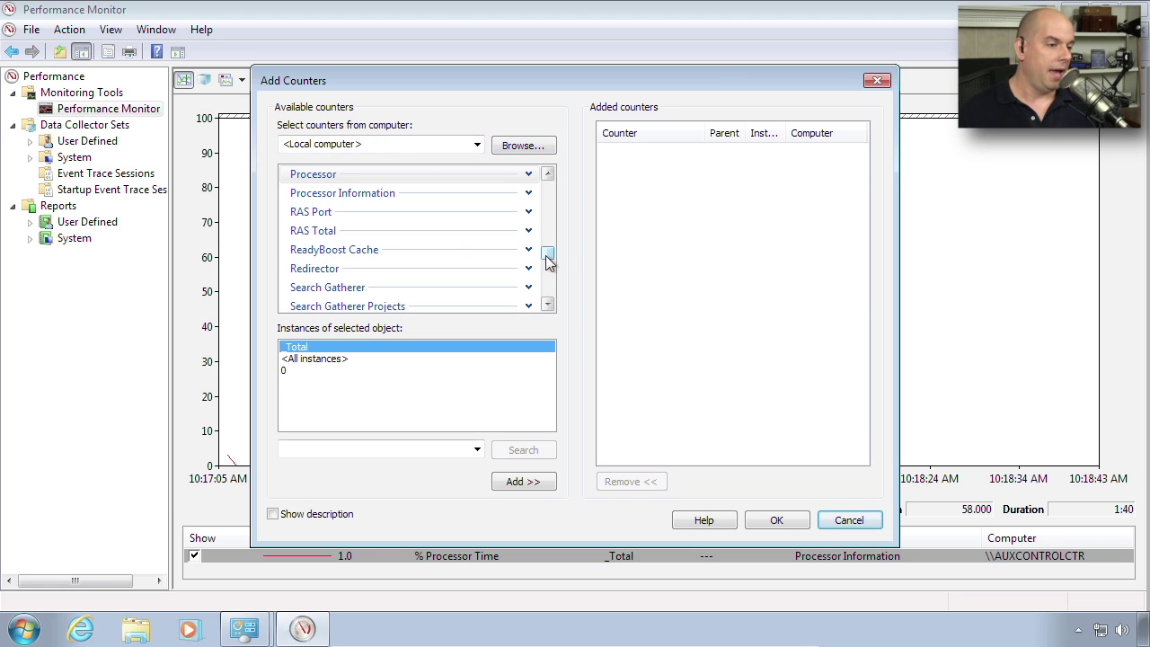
# - Add Network Interface Bytes Sent/sec and Bytes Received/sec counters for all adapters
pyautogui.moveTo(548, 258); pyautogui.dragTo(546, 234)
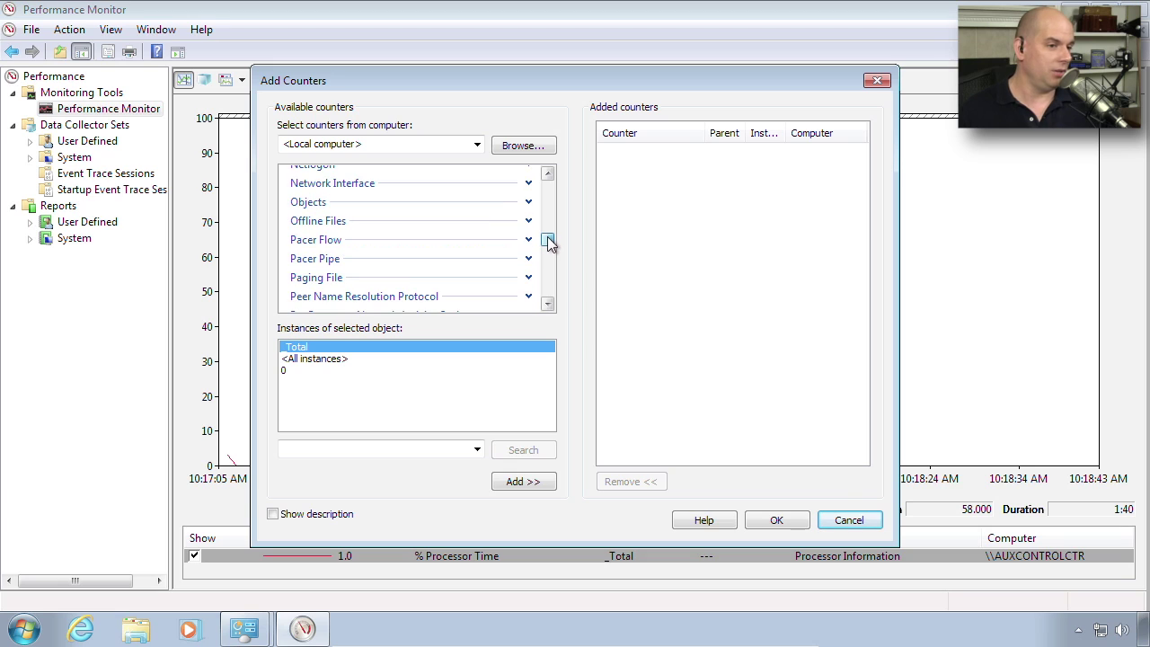
pyautogui.click(528, 184)
pyautogui.click(426, 218)
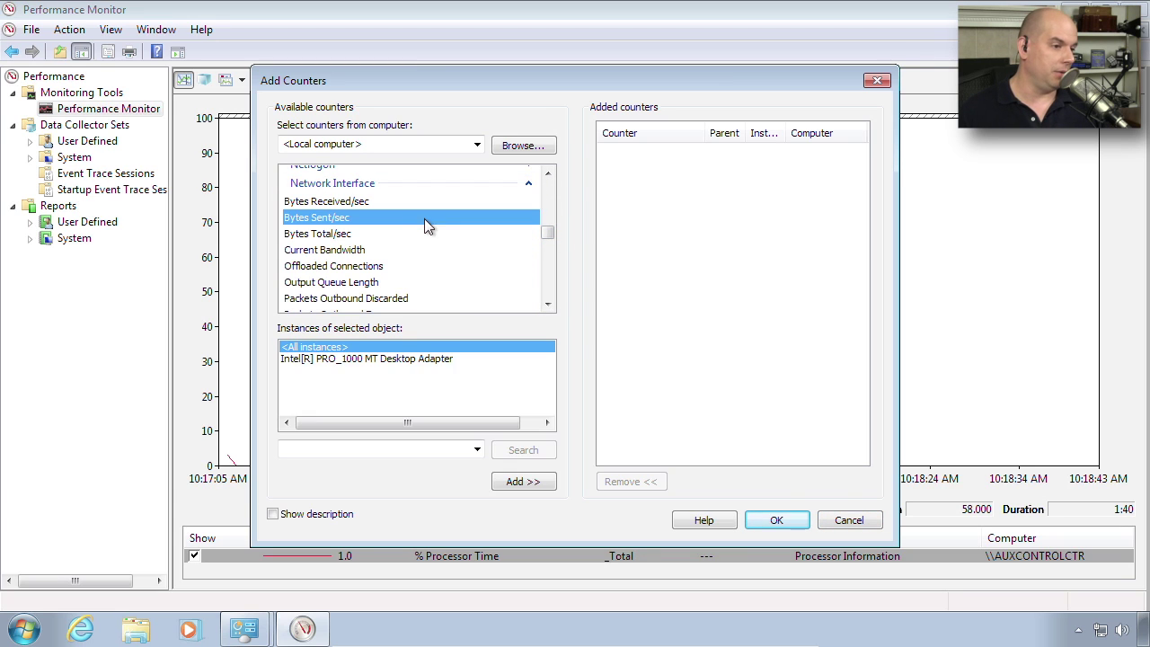
pyautogui.click(536, 482)
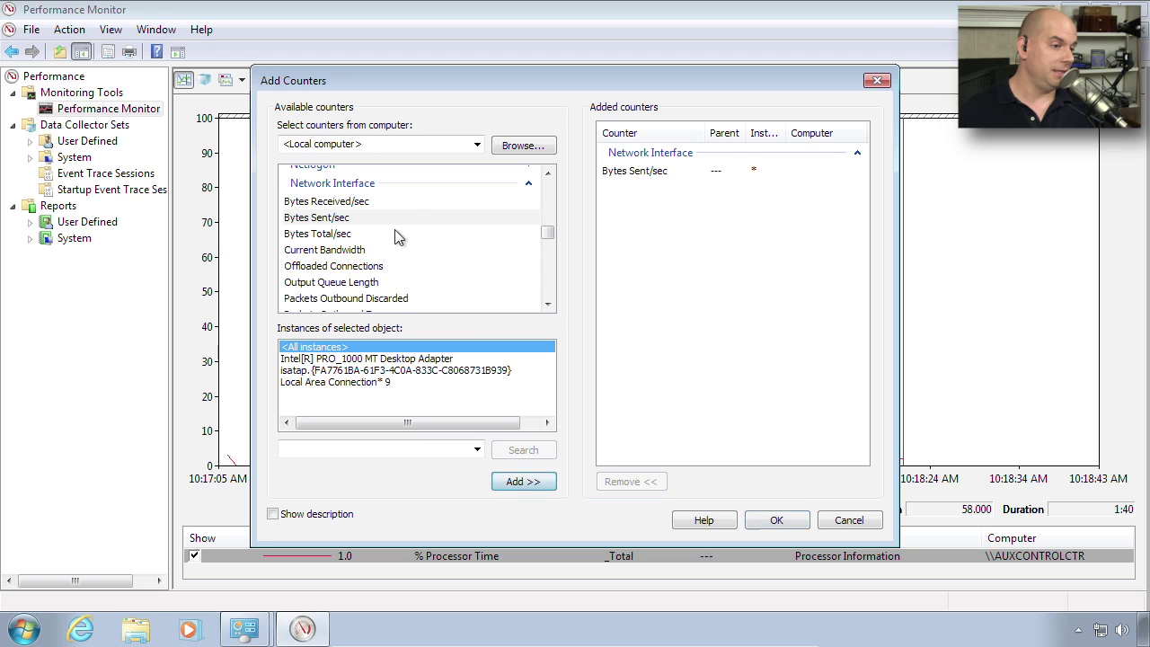
pyautogui.click(379, 202)
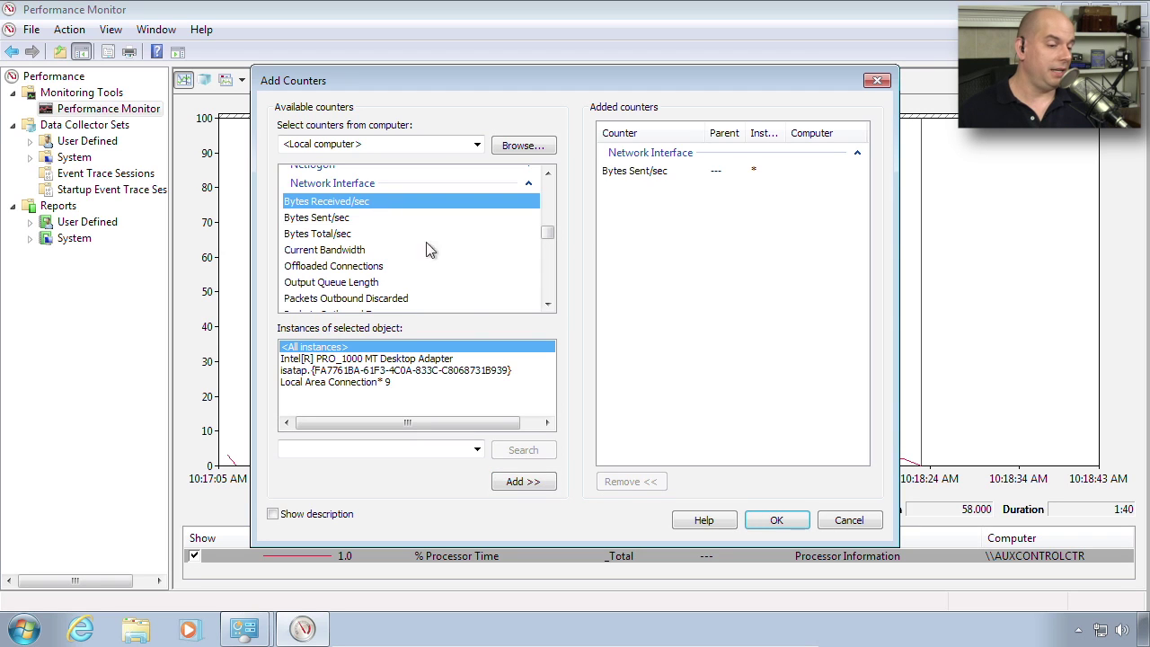
pyautogui.click(519, 482)
# - Add Memory % Committed Bytes In Use and put the new counters on the graph
pyautogui.scroll(3, 548, 229)
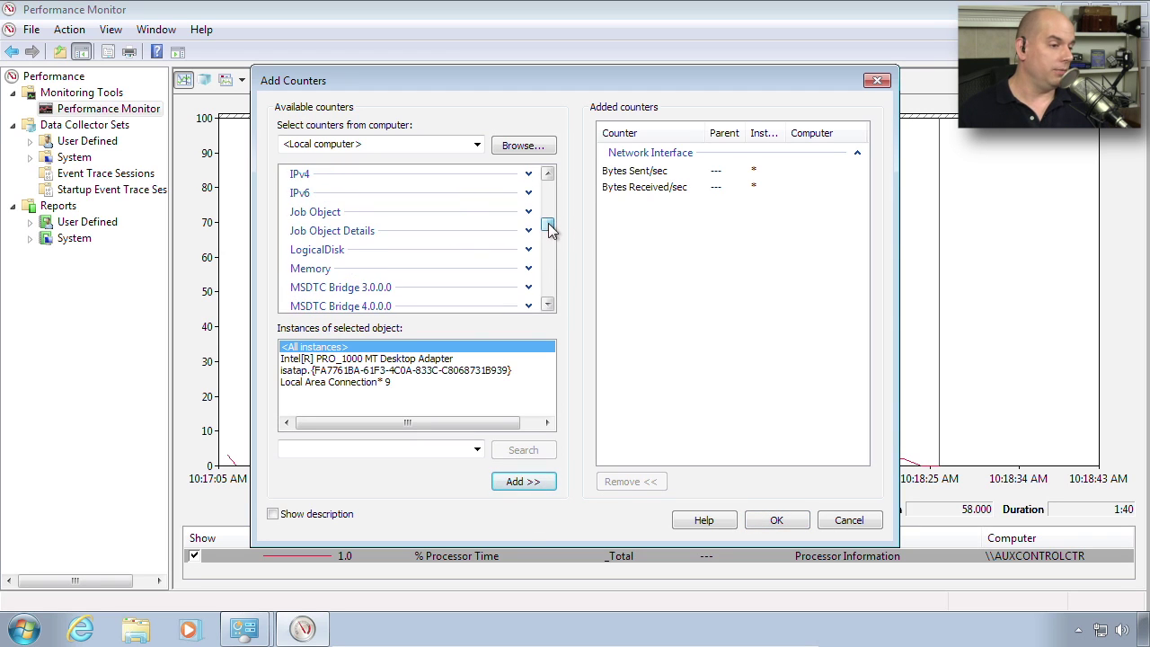
pyautogui.click(530, 268)
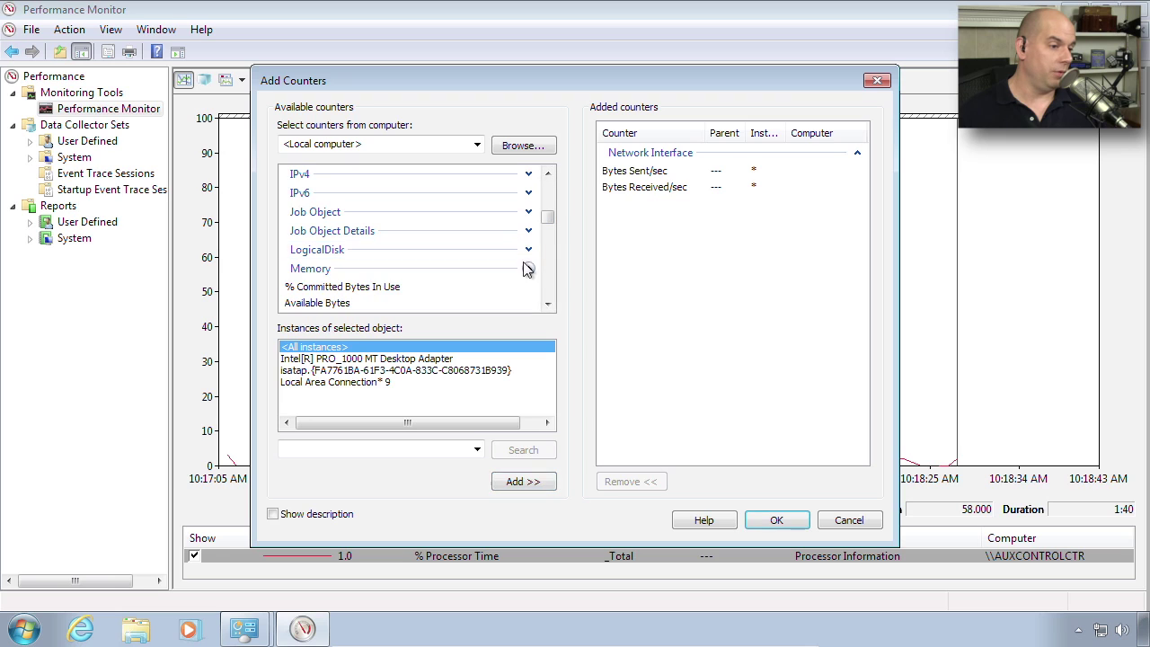
pyautogui.click(547, 305)
pyautogui.click(547, 306)
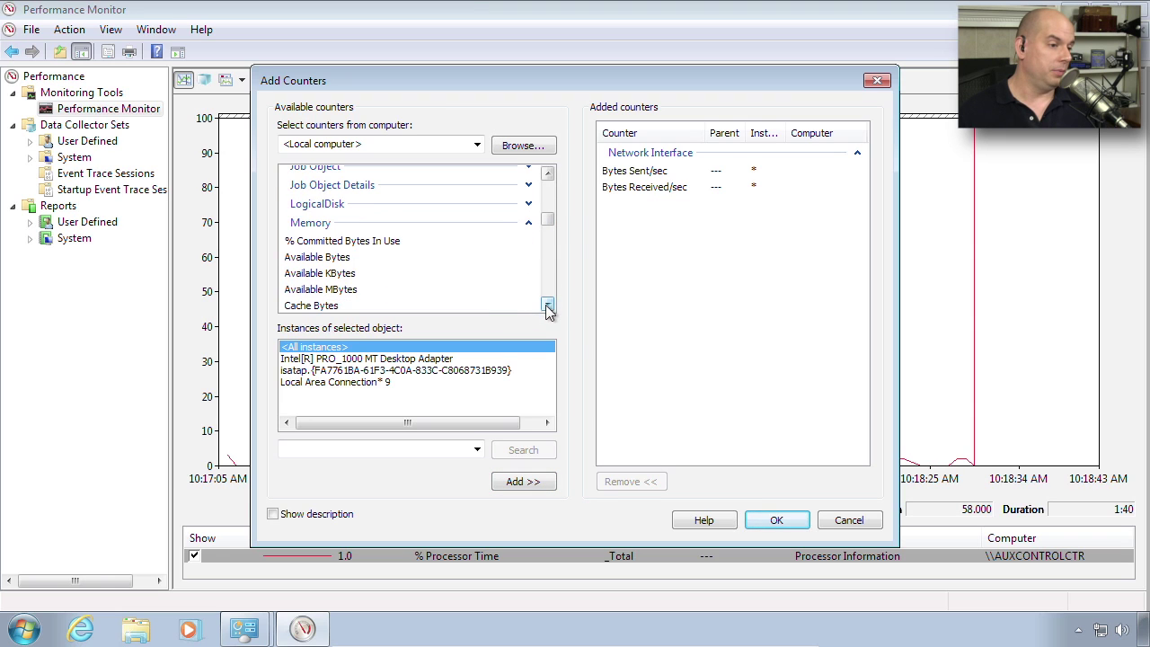
pyautogui.click(438, 241)
pyautogui.click(530, 482)
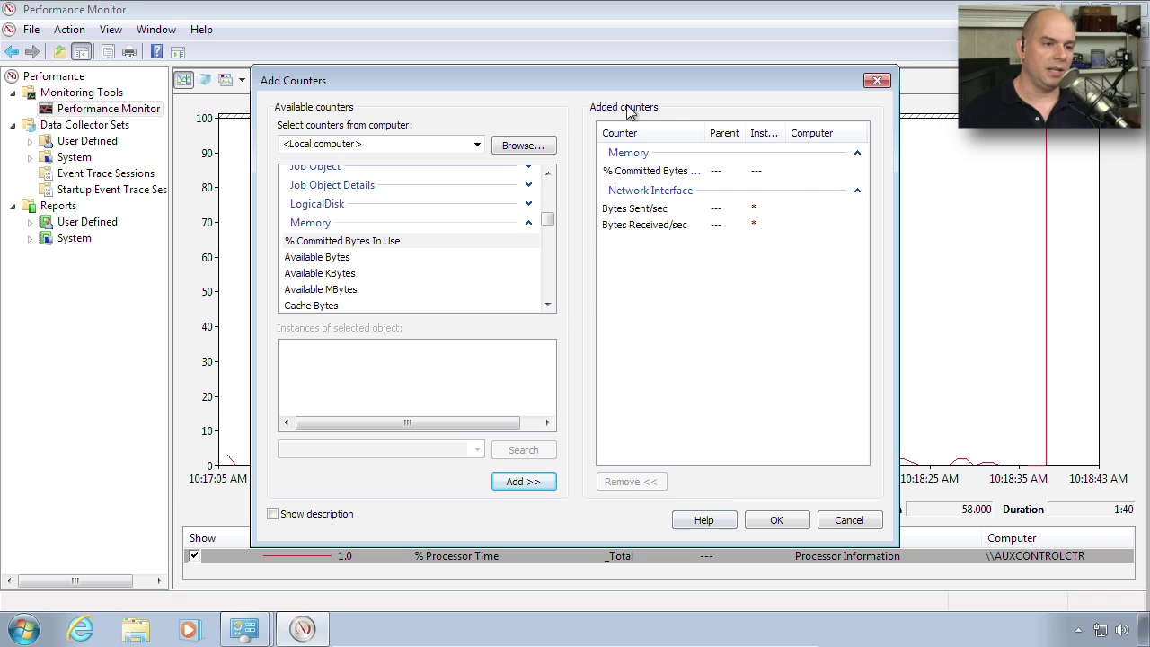
pyautogui.click(778, 520)
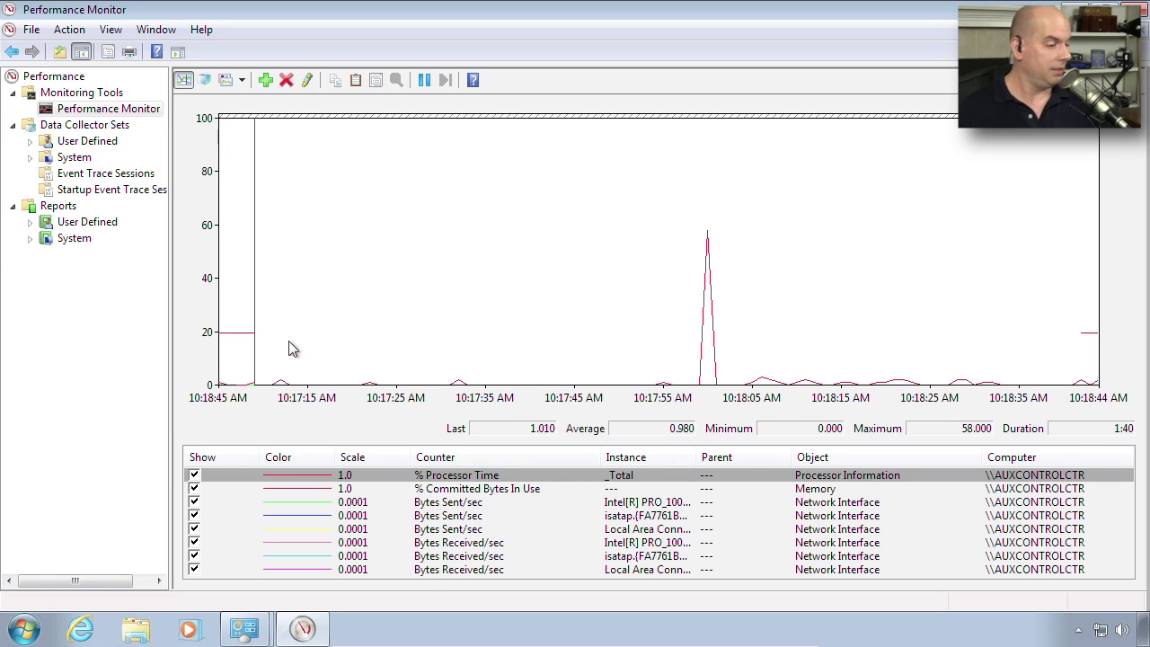
# - Open the web browser, move it aside, and launch XPS Viewer from All Programs
pyautogui.click(81, 630)
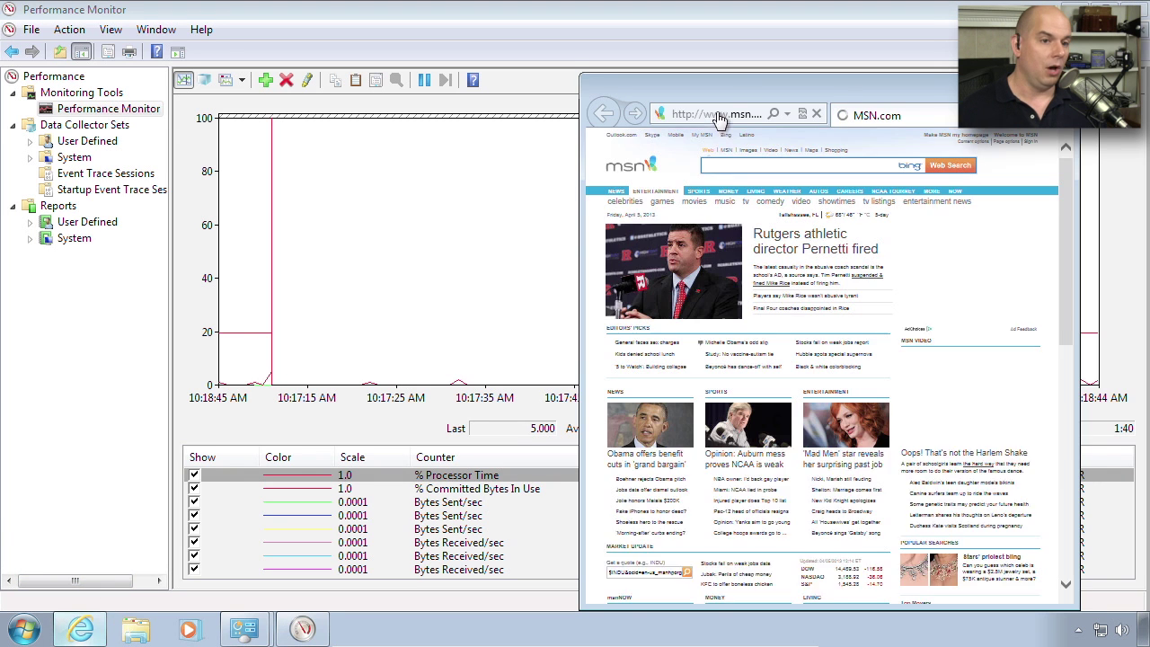
pyautogui.moveTo(740, 103); pyautogui.dragTo(841, 503)
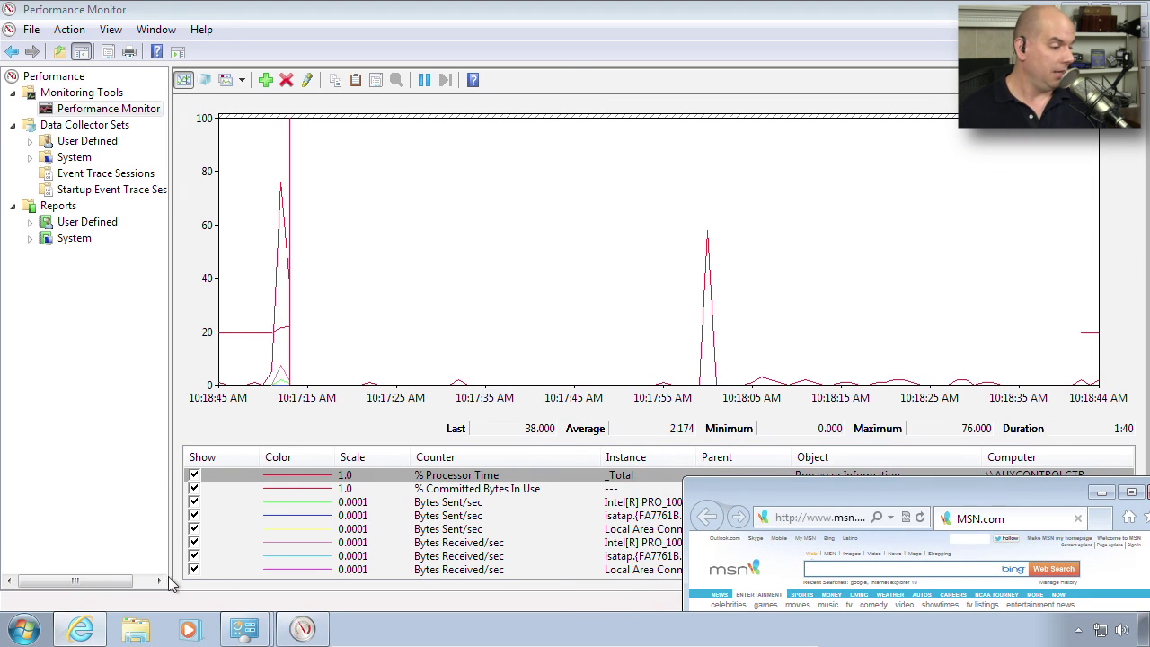
pyautogui.press('super')
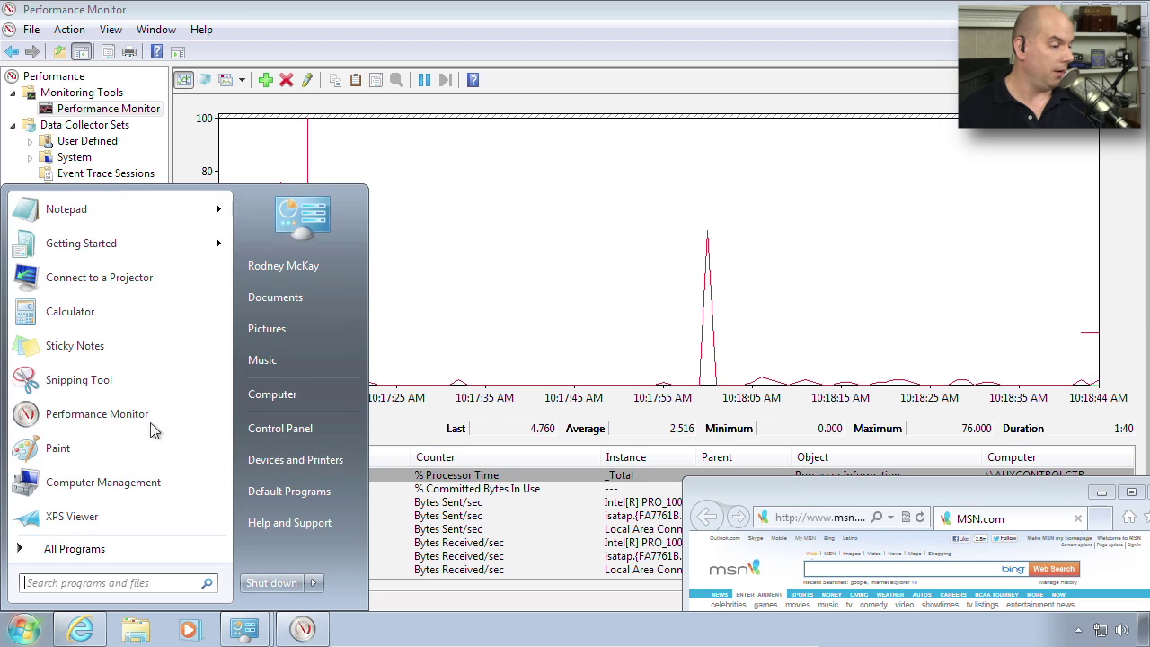
pyautogui.click(121, 548)
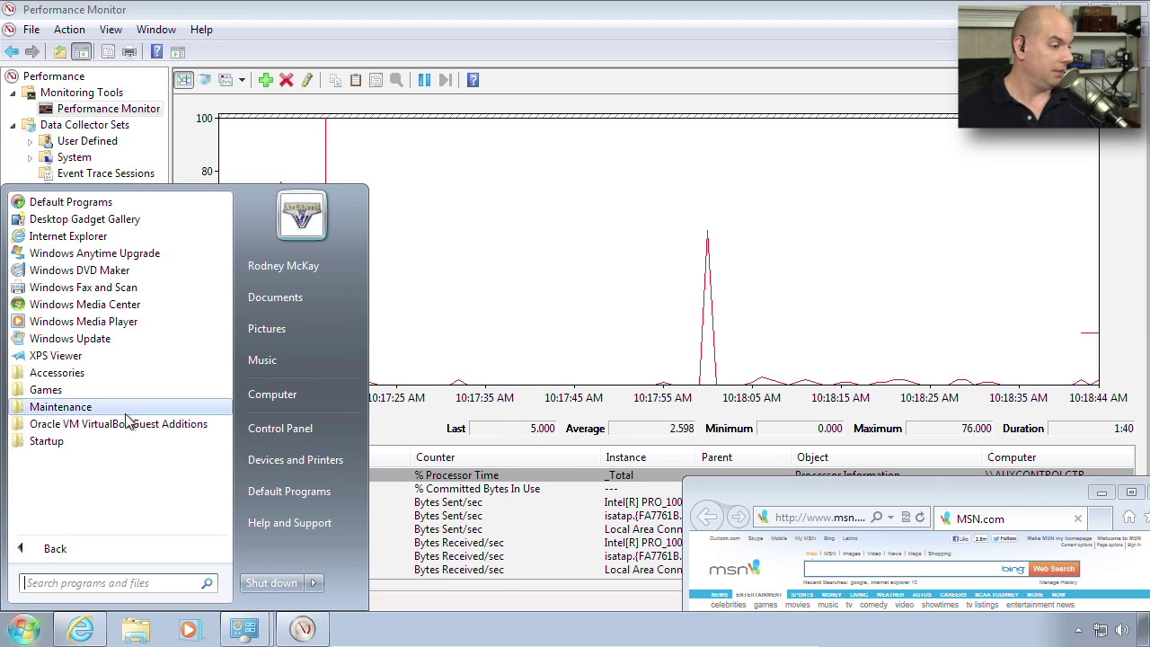
pyautogui.click(130, 356)
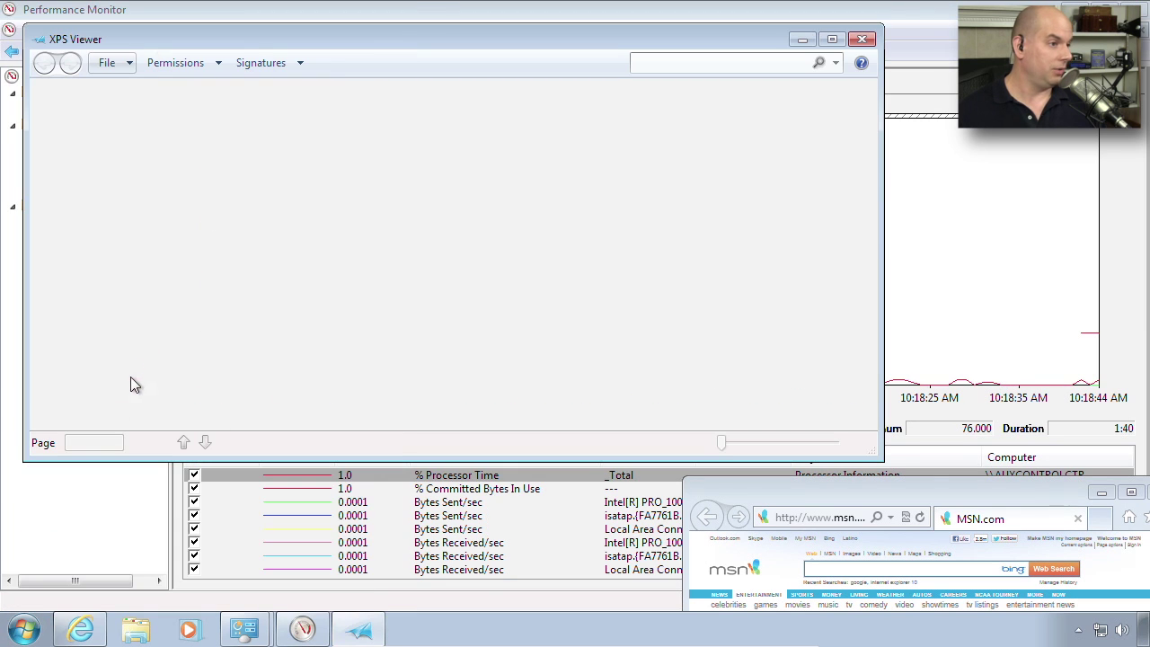
# - Launch WordPad from the Accessories group of the Start menu
pyautogui.click(24, 629)
pyautogui.click(98, 547)
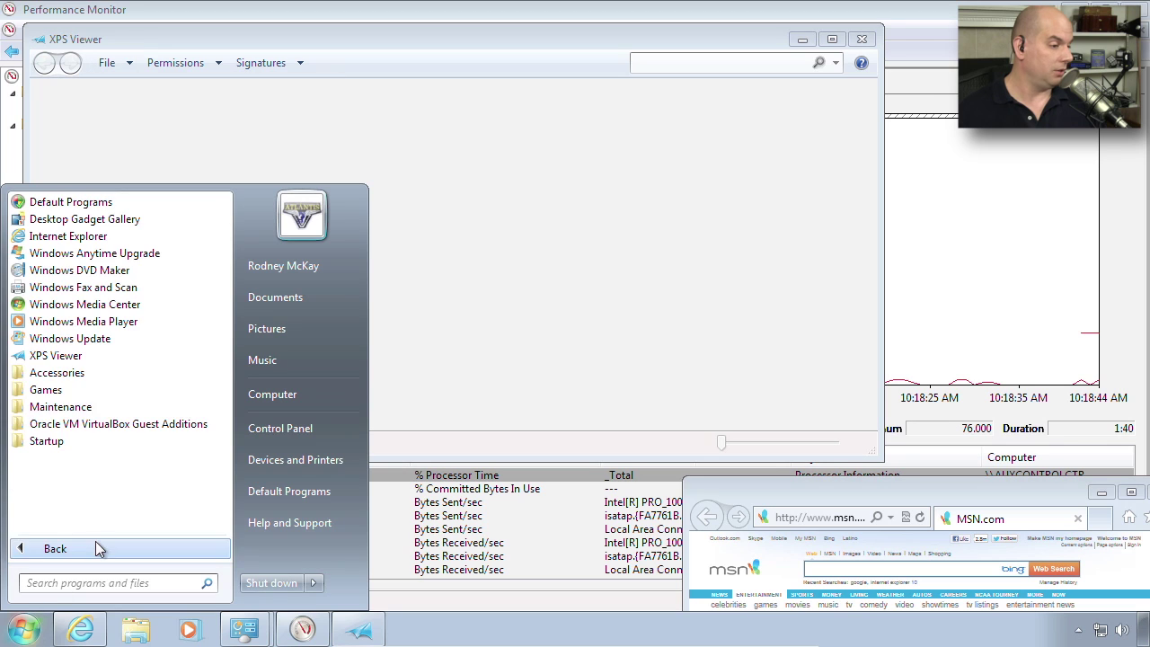
pyautogui.click(152, 370)
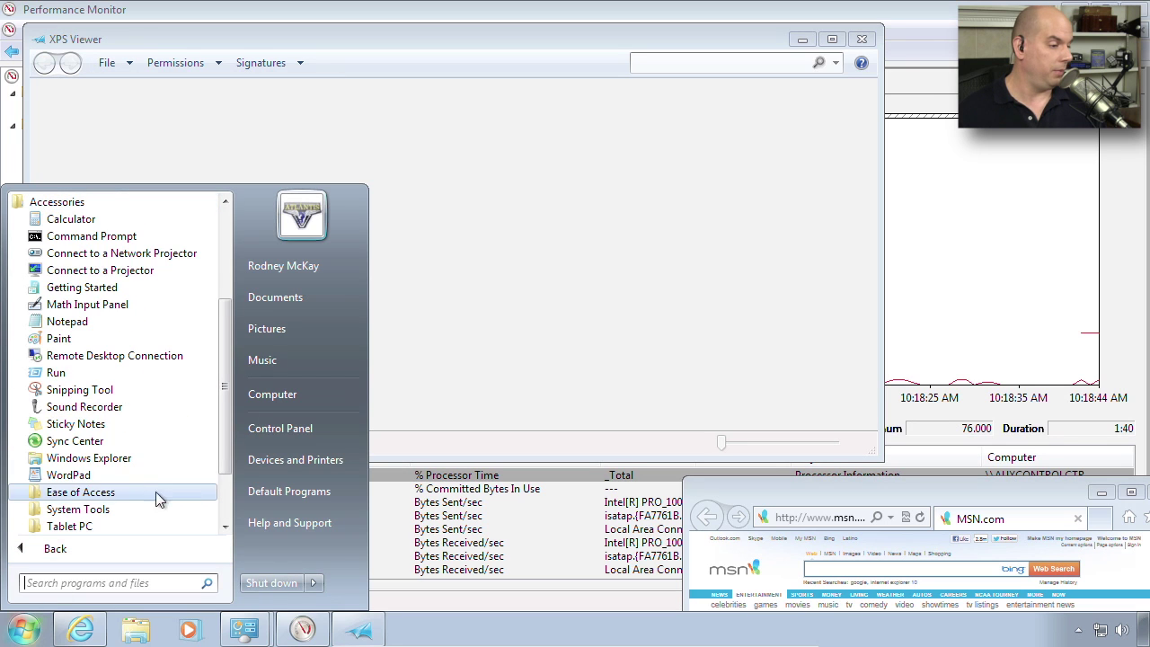
pyautogui.click(141, 475)
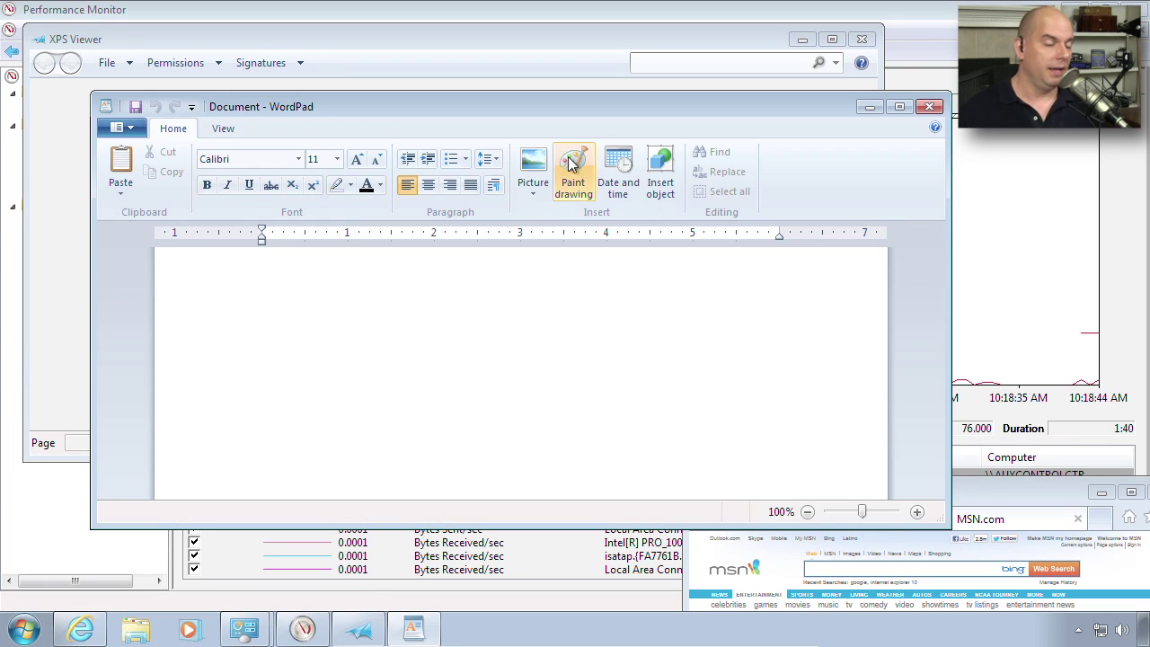
# - Browse the MSN on Mobile and MSN.com pages, then move the browser off the graph
pyautogui.click(1020, 158)
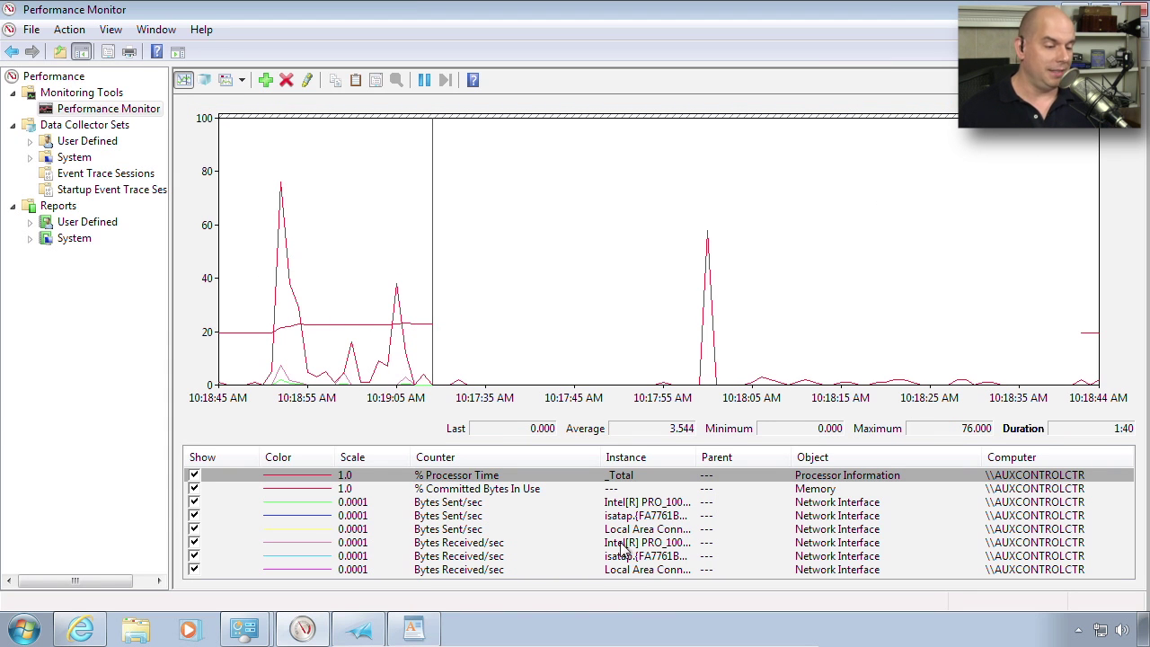
pyautogui.click(81, 627)
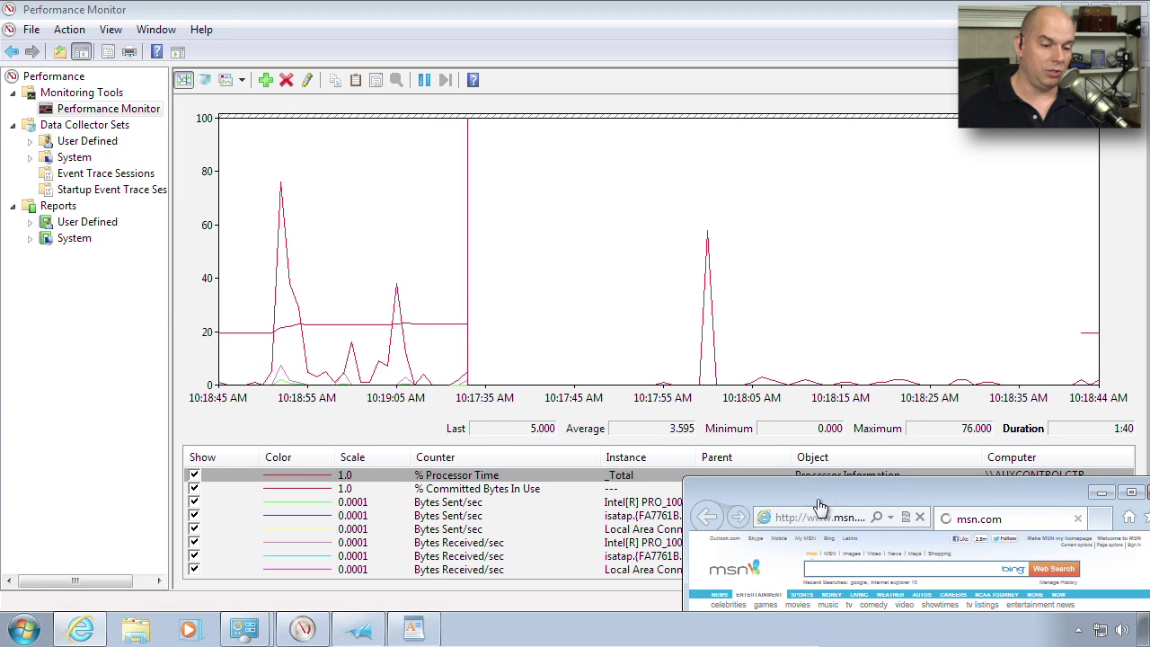
pyautogui.moveTo(865, 495); pyautogui.dragTo(850, 219)
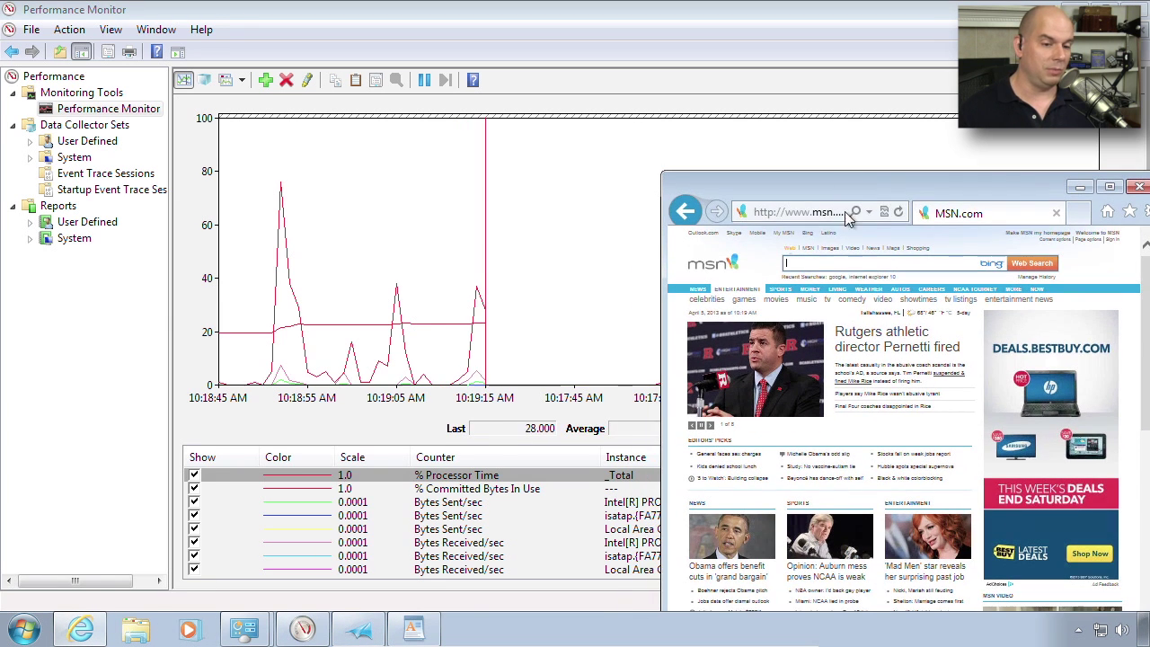
pyautogui.click(758, 236)
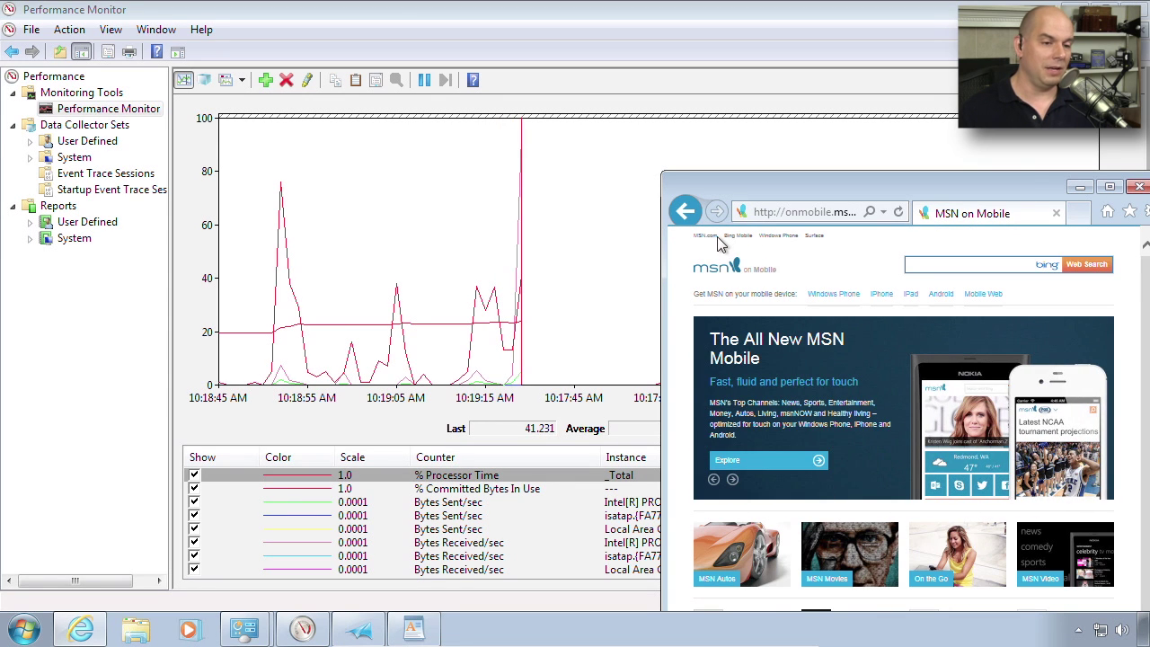
pyautogui.click(707, 236)
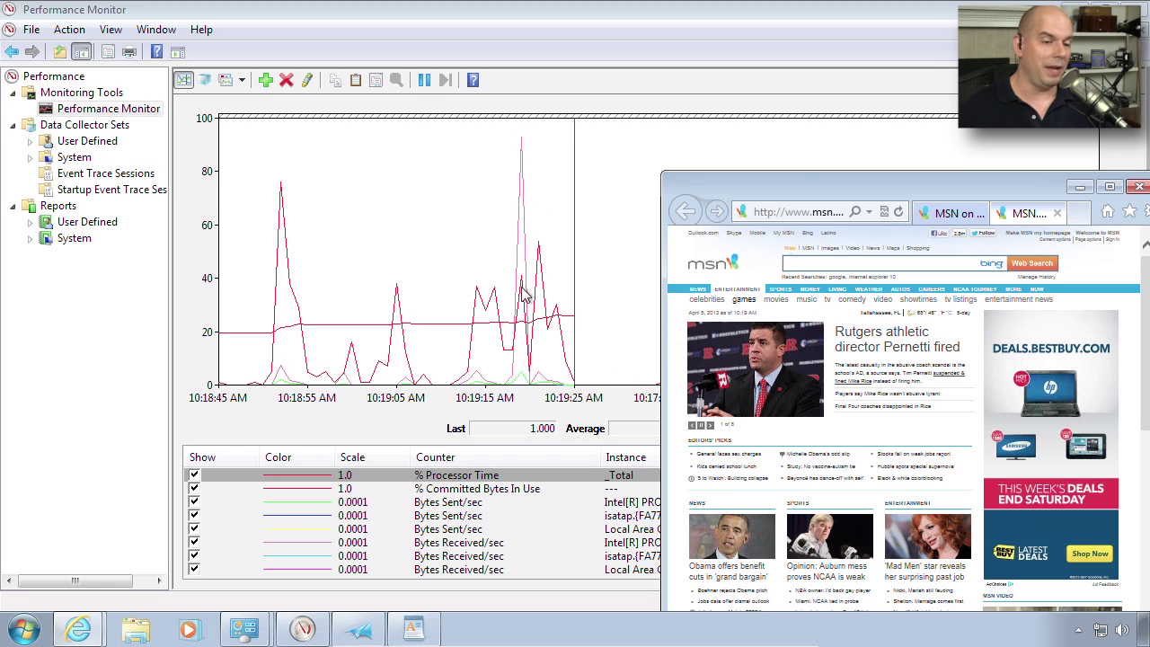
pyautogui.moveTo(798, 181); pyautogui.dragTo(791, 615)
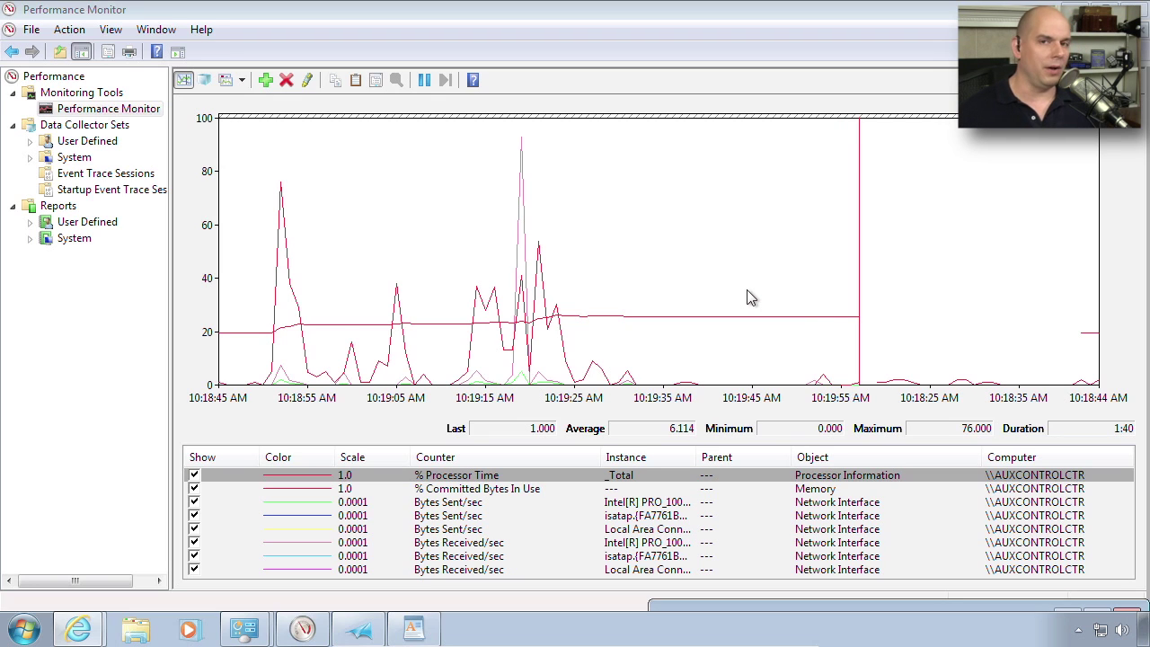
pyautogui.click(82, 125)
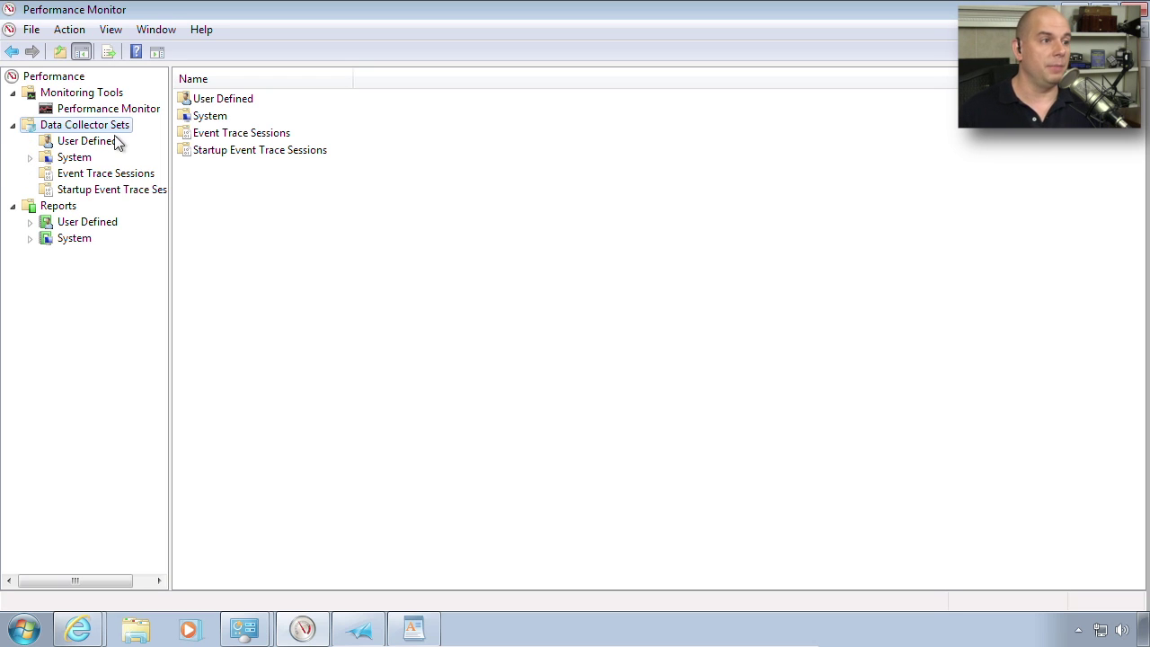
# - Expand Data Collector Sets > System, compare System Performance's collectors, and select System Diagnostics
pyautogui.click(87, 141)
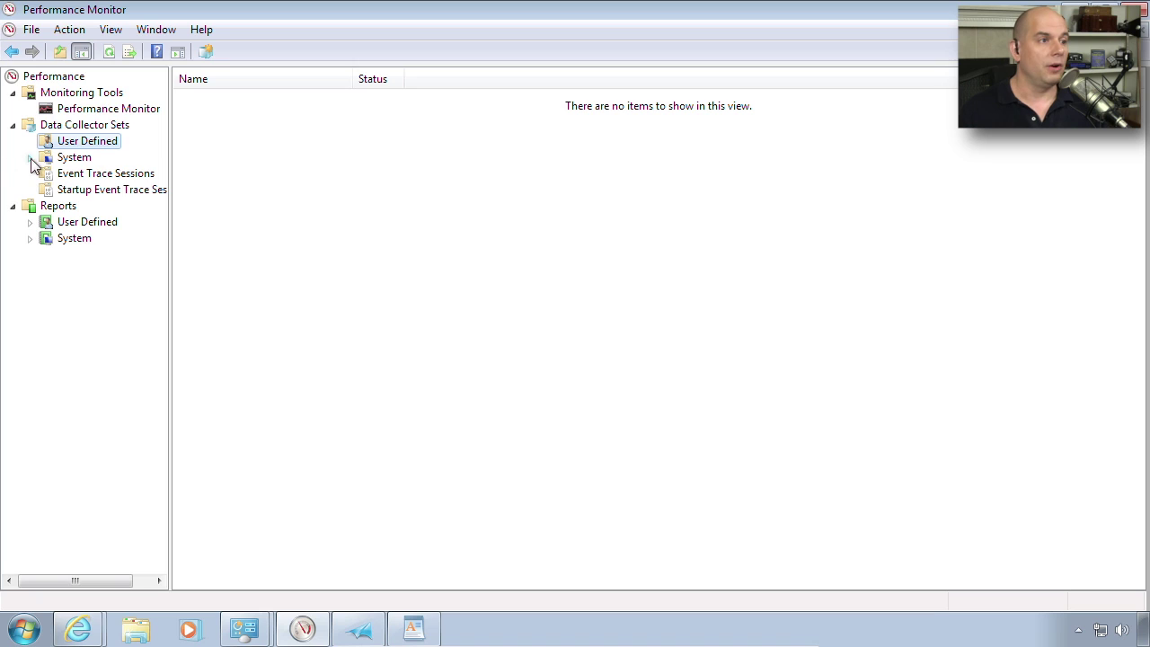
pyautogui.doubleClick(59, 157)
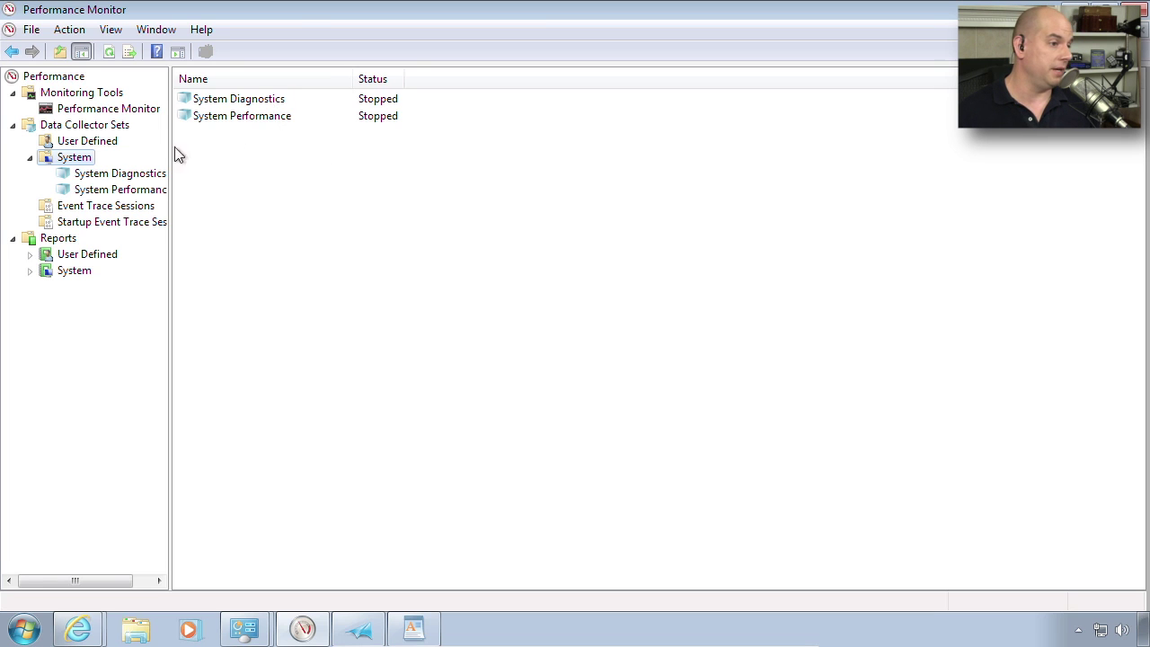
pyautogui.click(135, 174)
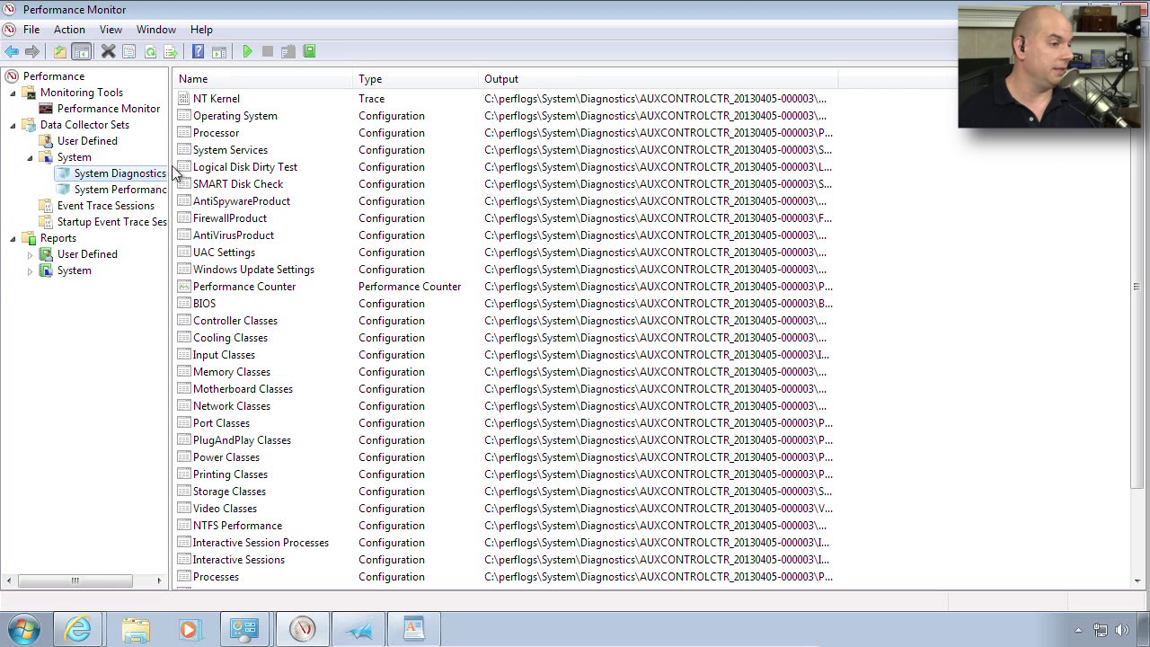
pyautogui.click(151, 191)
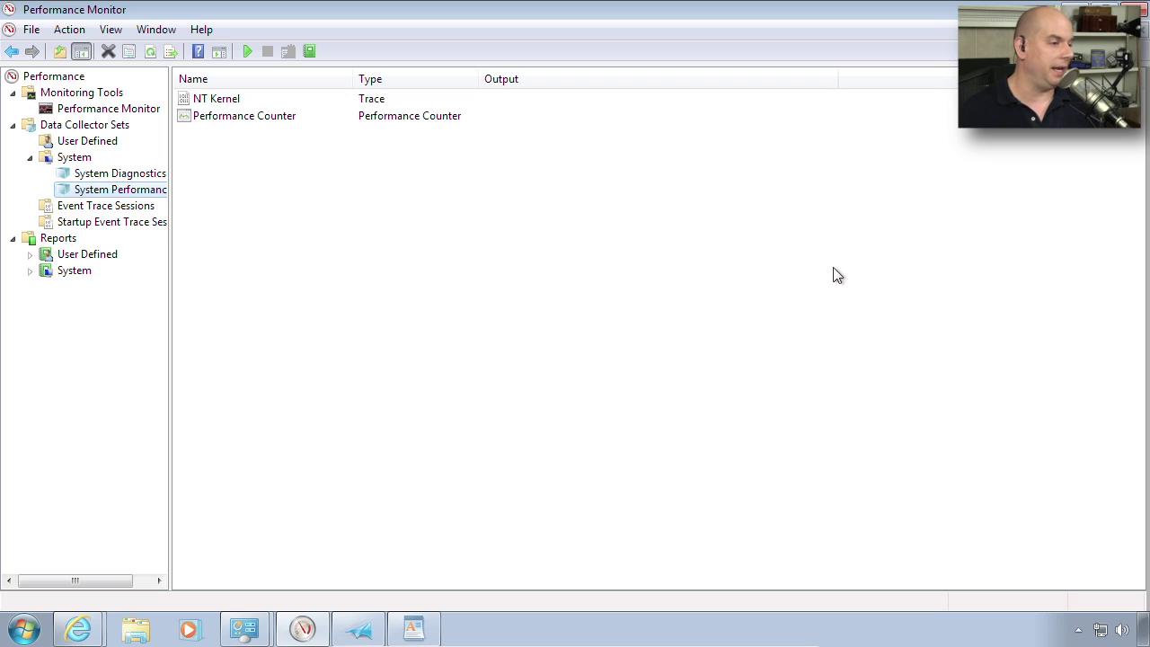
pyautogui.click(123, 177)
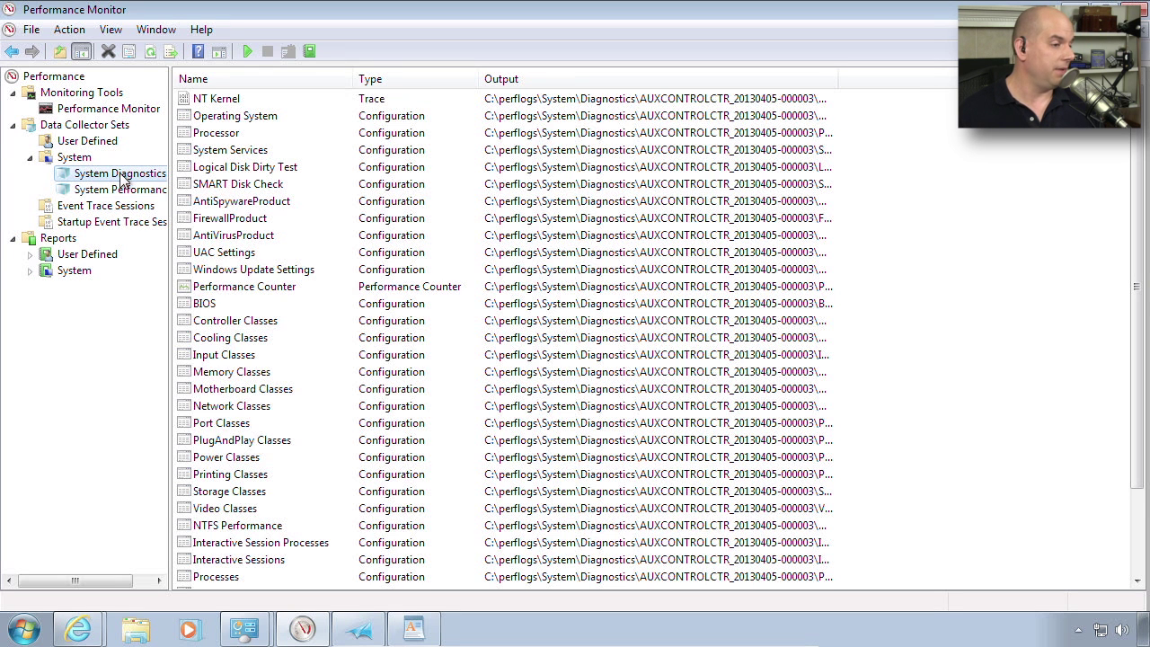
pyautogui.rightClick(123, 177)
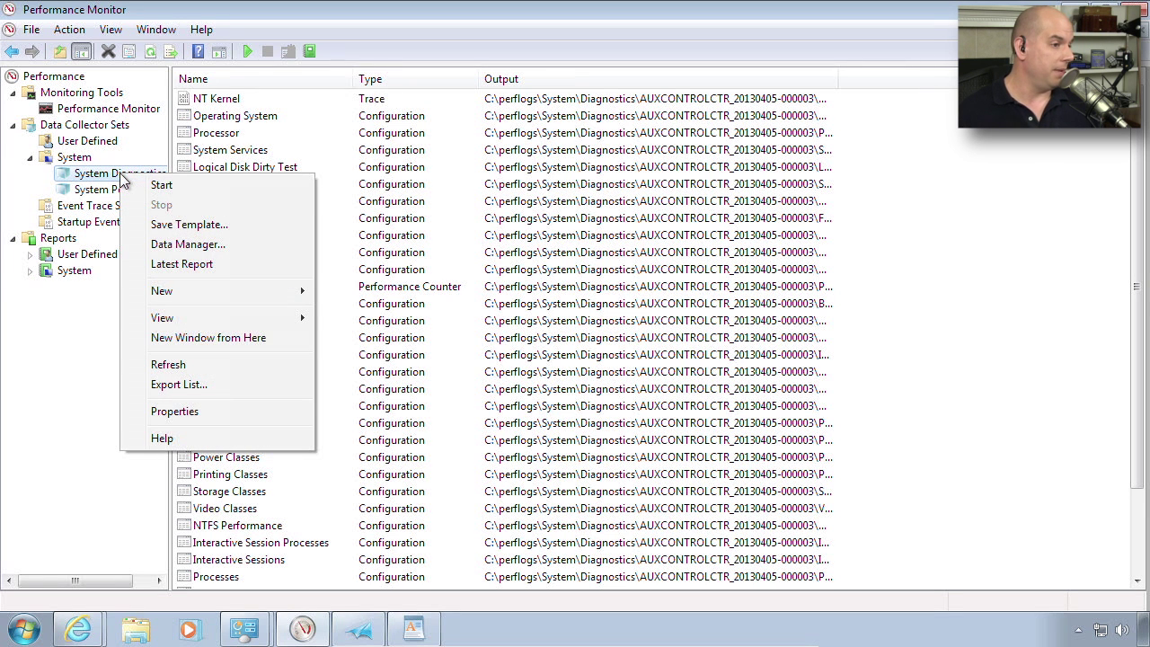
pyautogui.click(180, 413)
pyautogui.click(474, 146)
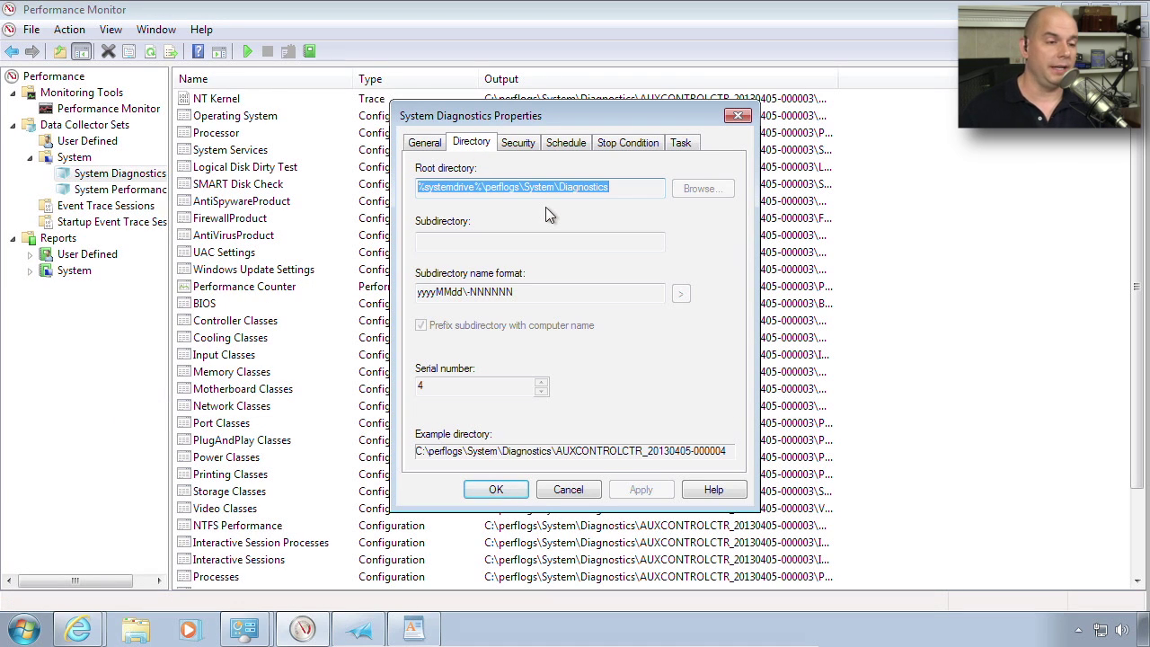
pyautogui.click(521, 145)
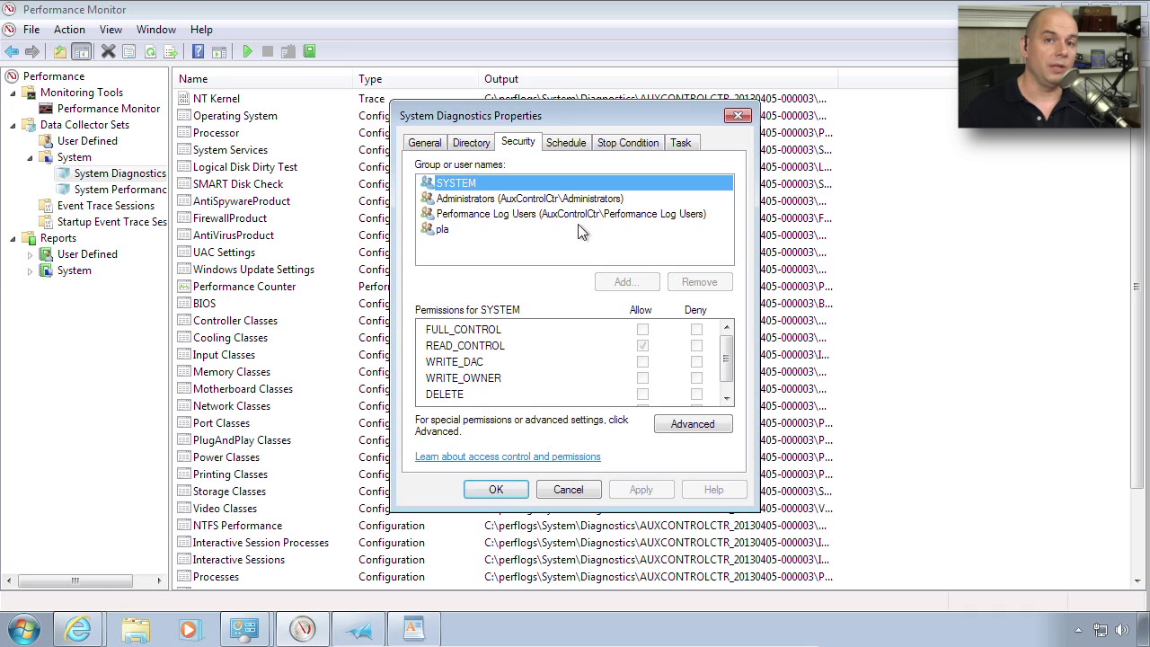
pyautogui.click(584, 144)
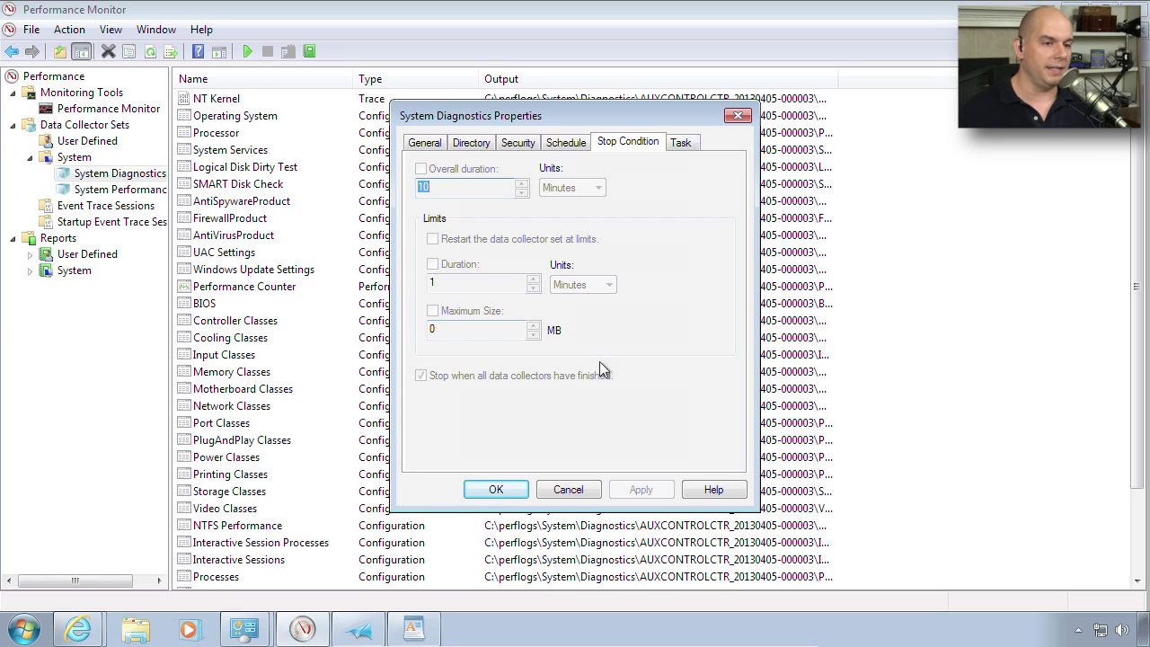
pyautogui.click(680, 144)
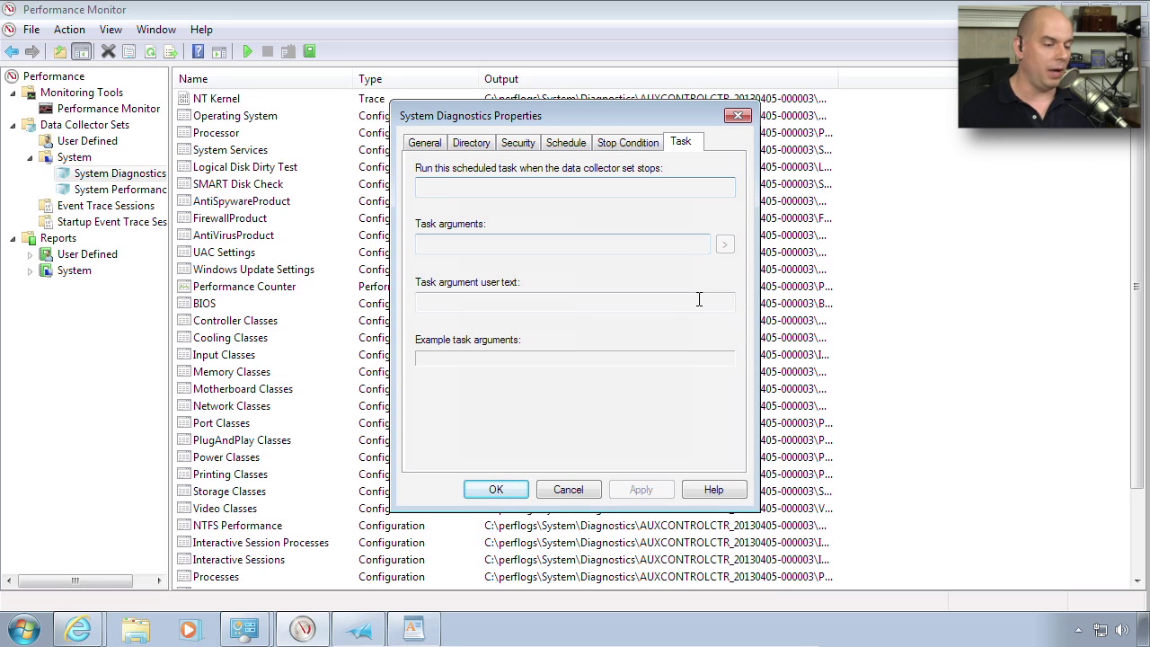
pyautogui.click(576, 492)
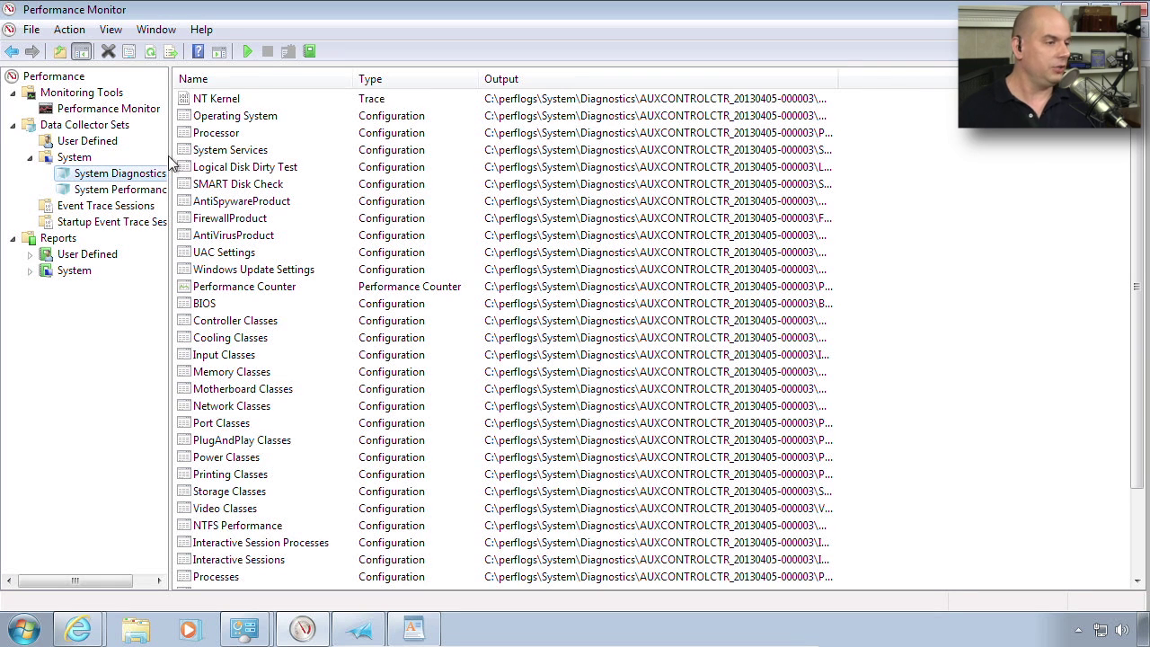
# - Start the System Diagnostics collector set with the toolbar's green Start button
pyautogui.rightClick(113, 174)
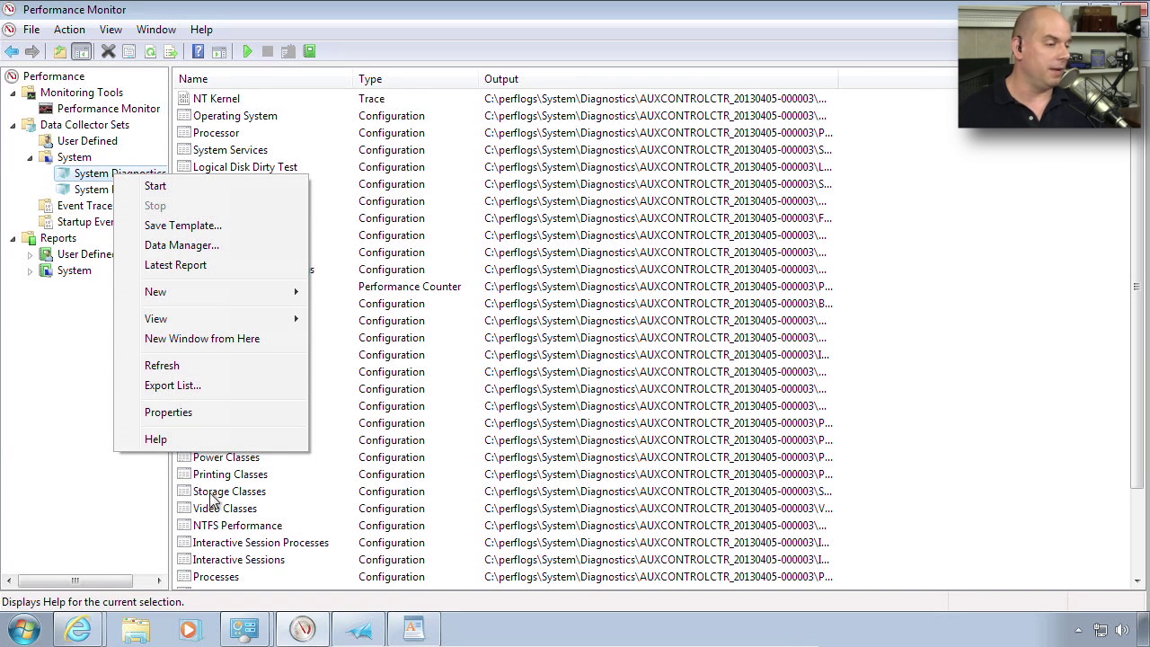
pyautogui.click(37, 409)
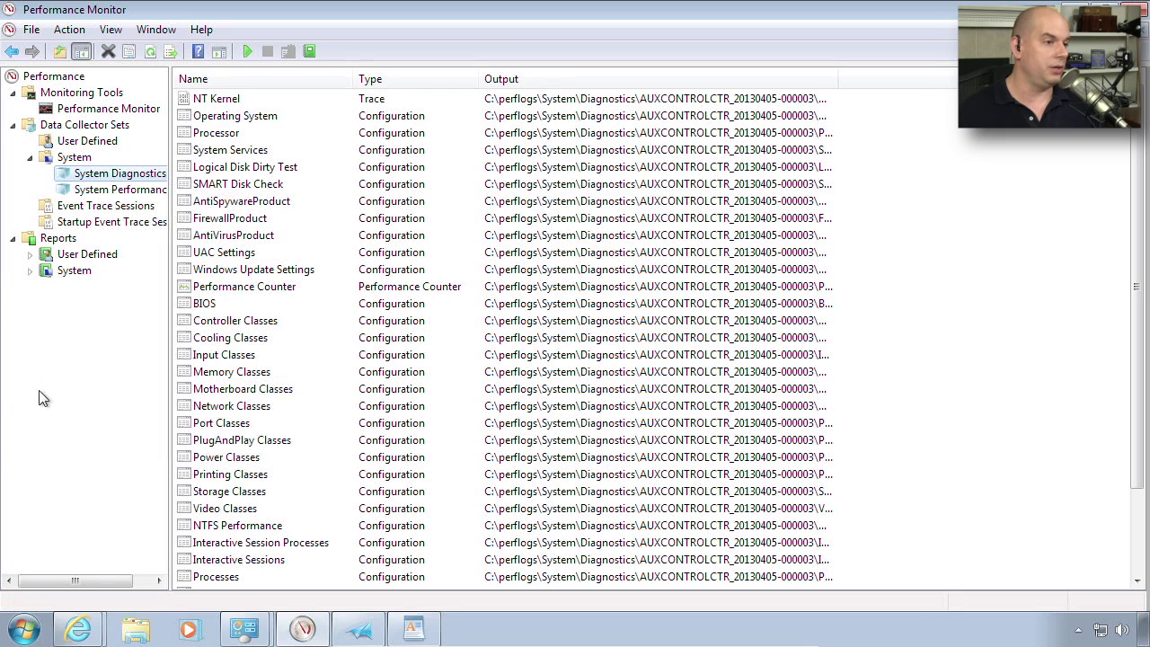
pyautogui.click(246, 52)
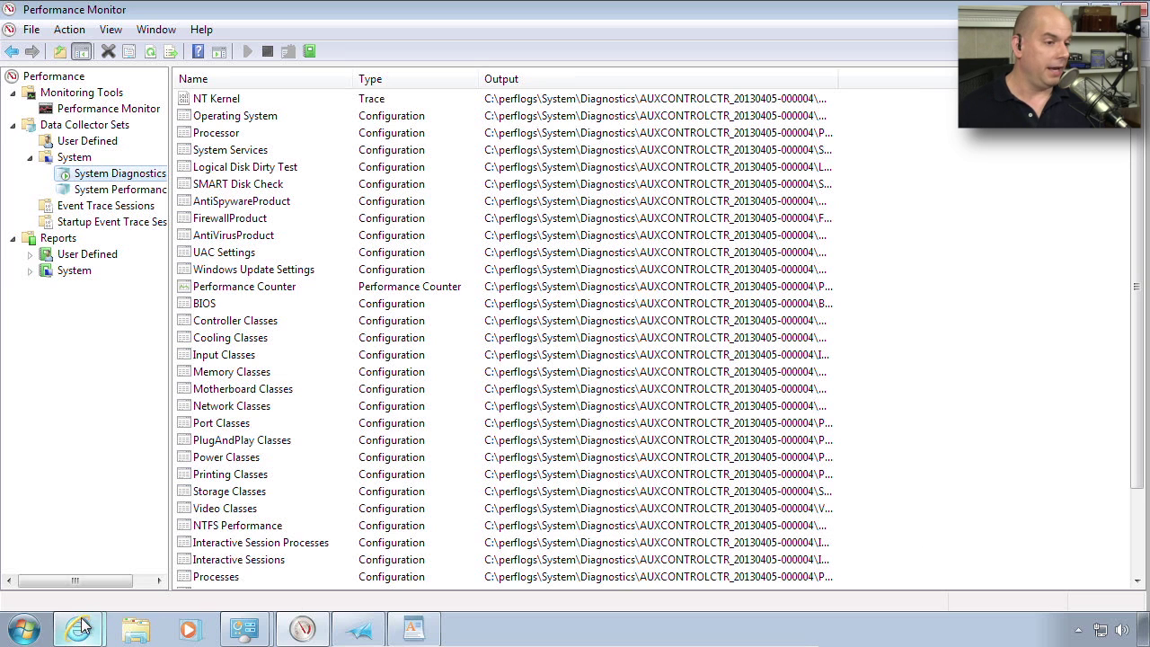
pyautogui.moveTo(78, 630)
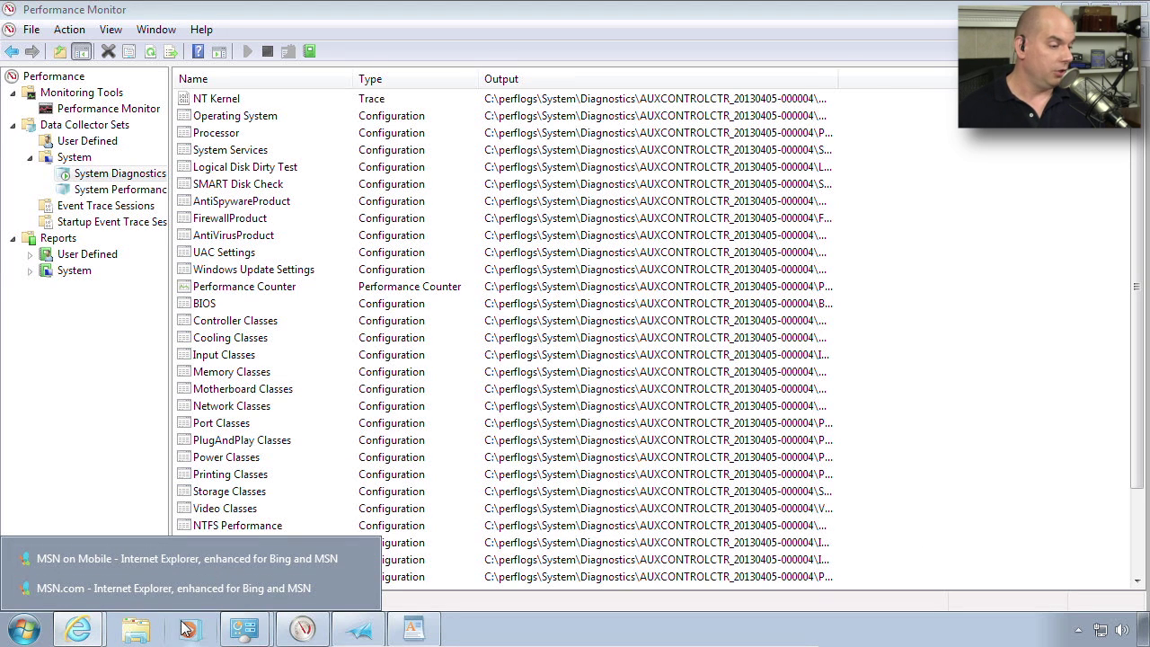
pyautogui.click(136, 629)
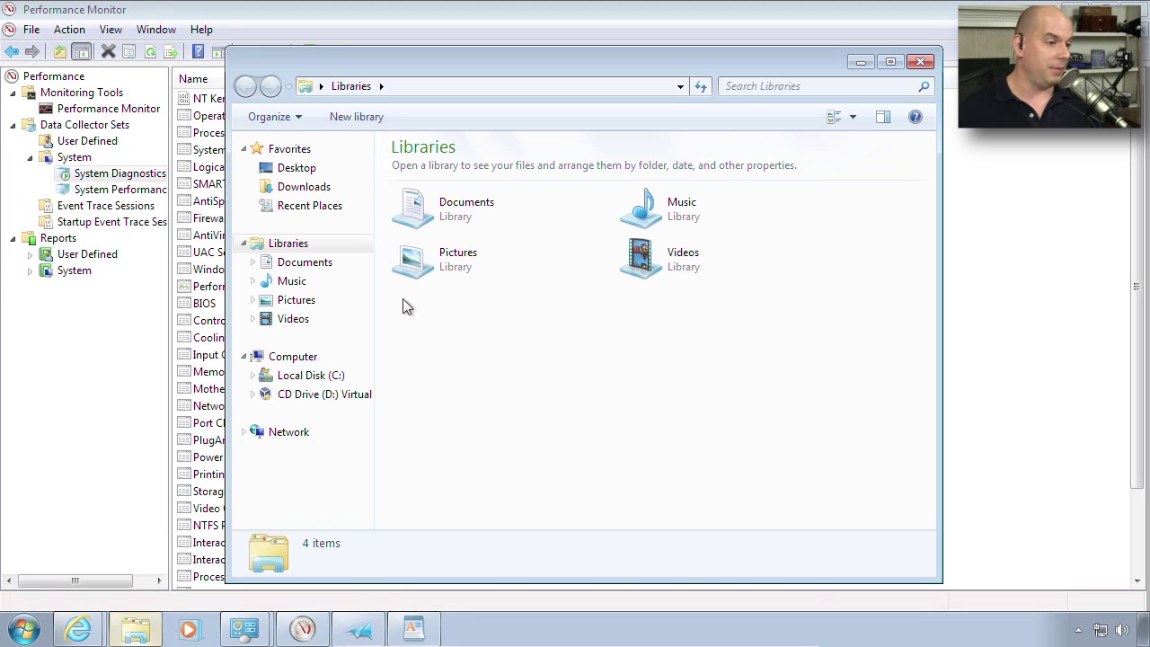
pyautogui.click(291, 359)
pyautogui.click(298, 376)
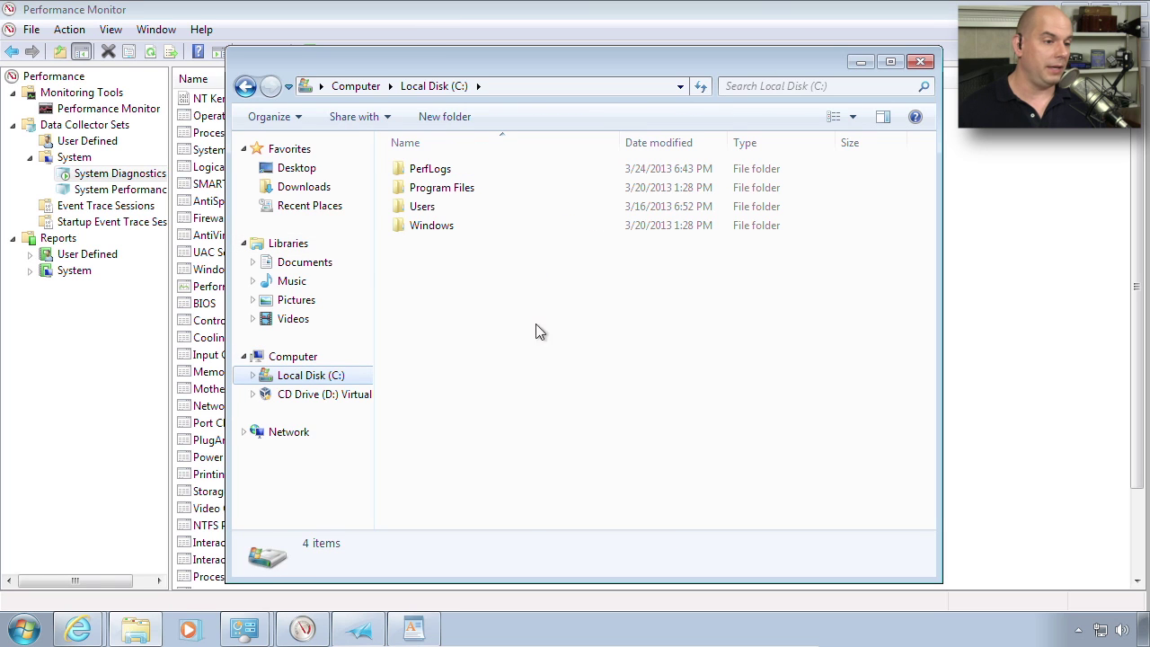
pyautogui.doubleClick(434, 206)
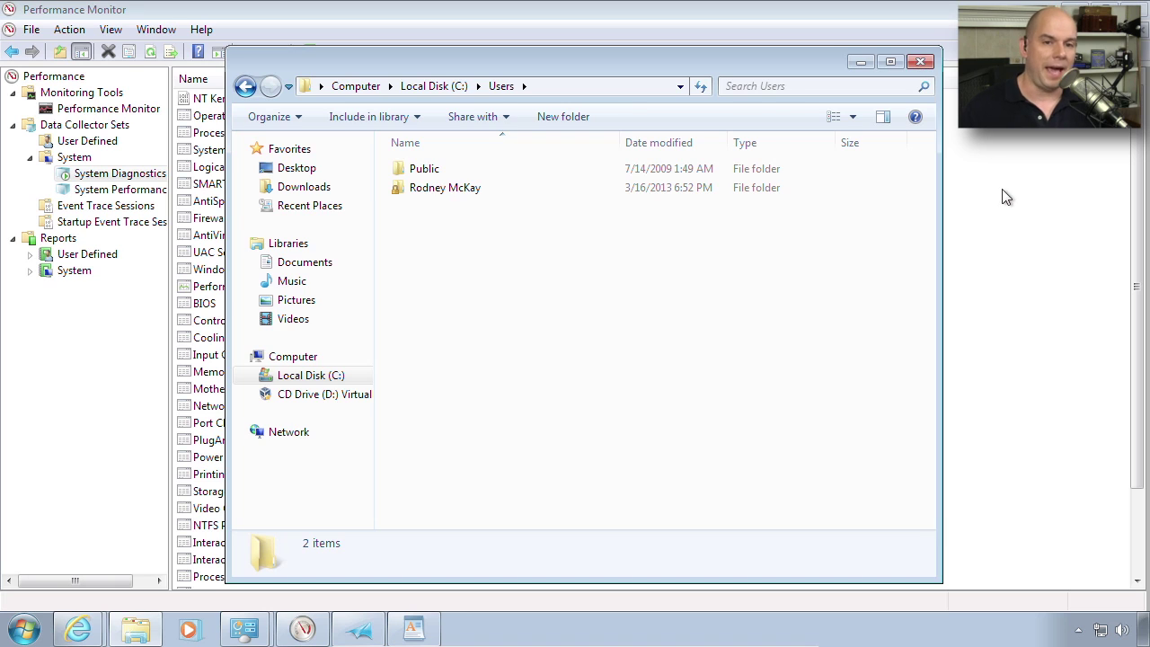
pyautogui.hotkey('alt', 'F4')
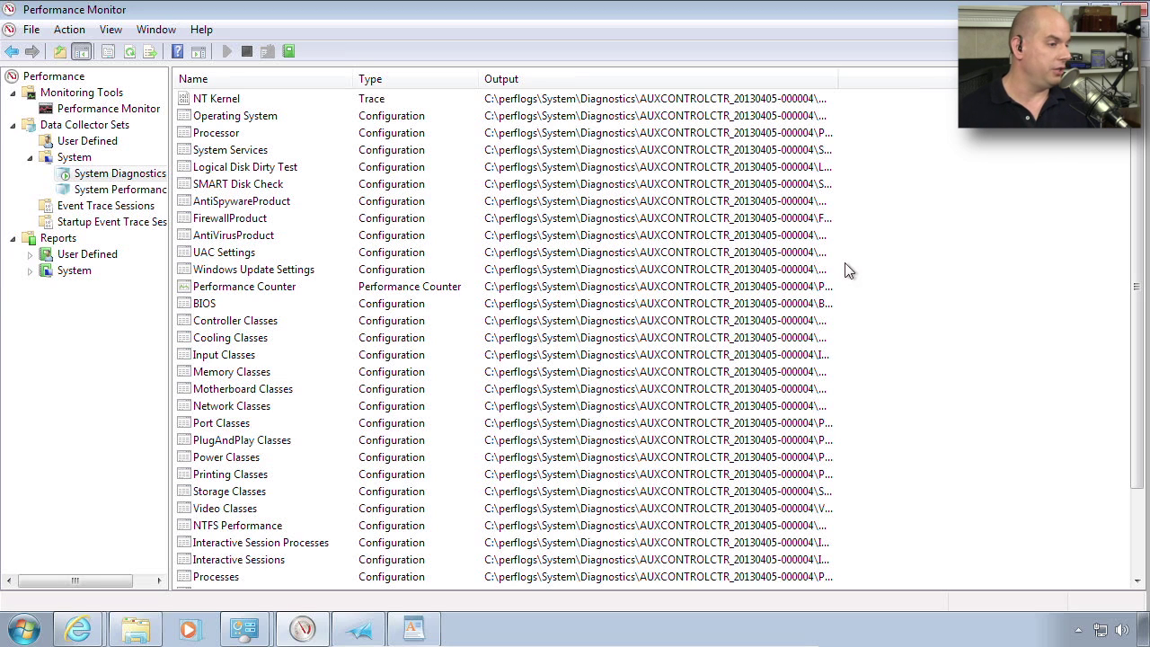
# - Expand Reports > System in the left tree
pyautogui.click(30, 270)
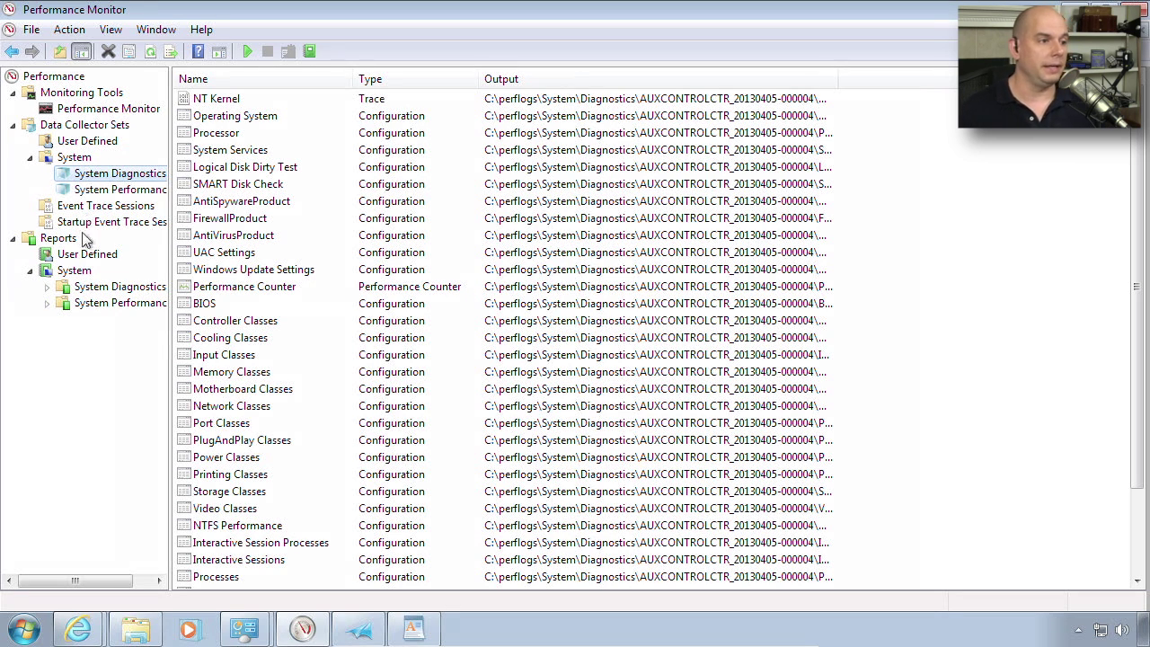
# - Open the newest (000004) System Diagnostics report and read its Gaming graphics and Graphics warnings
pyautogui.click(48, 288)
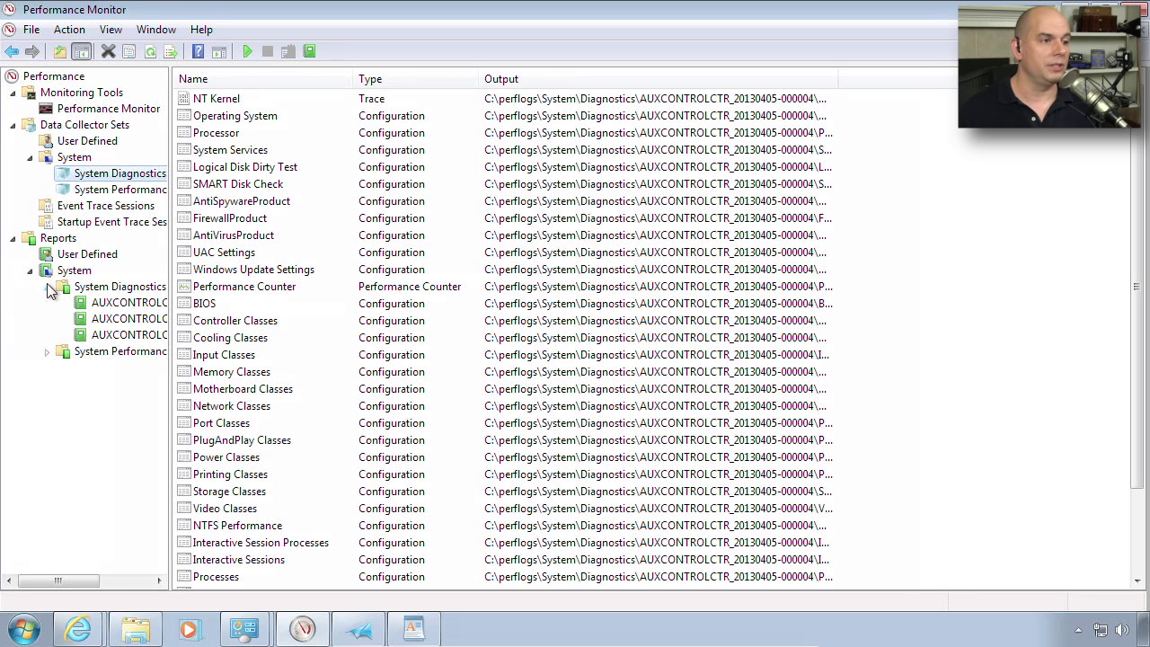
pyautogui.click(106, 338)
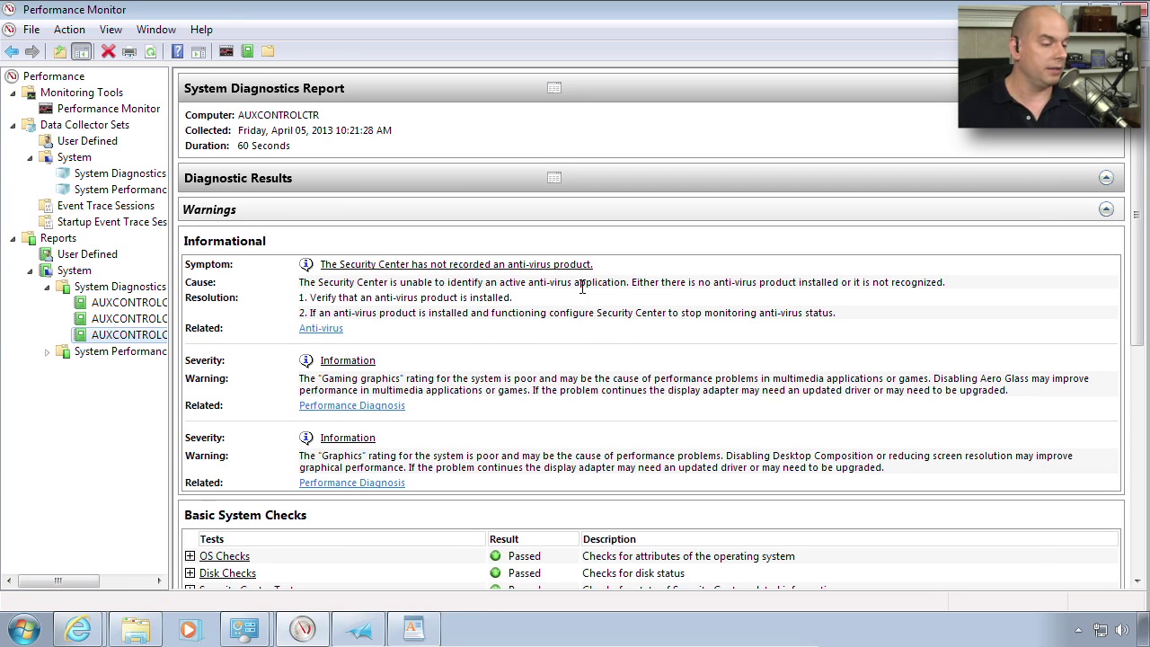
pyautogui.moveTo(321, 378); pyautogui.dragTo(716, 380)
pyautogui.click(679, 378)
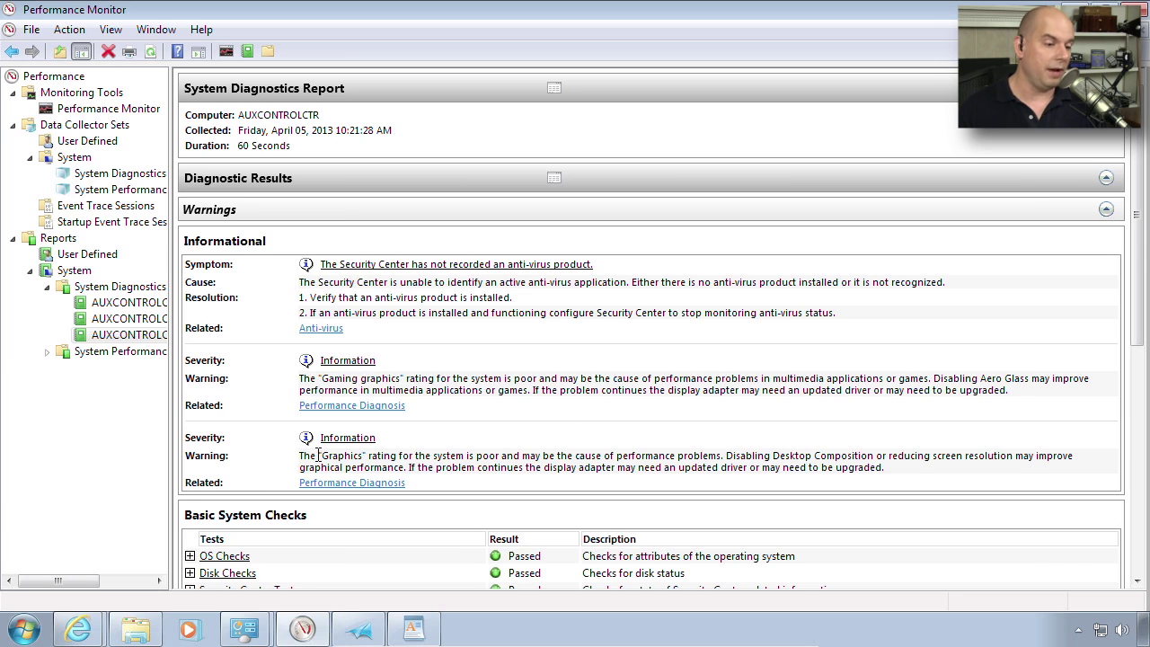
pyautogui.moveTo(318, 456); pyautogui.dragTo(814, 456)
pyautogui.click(787, 460)
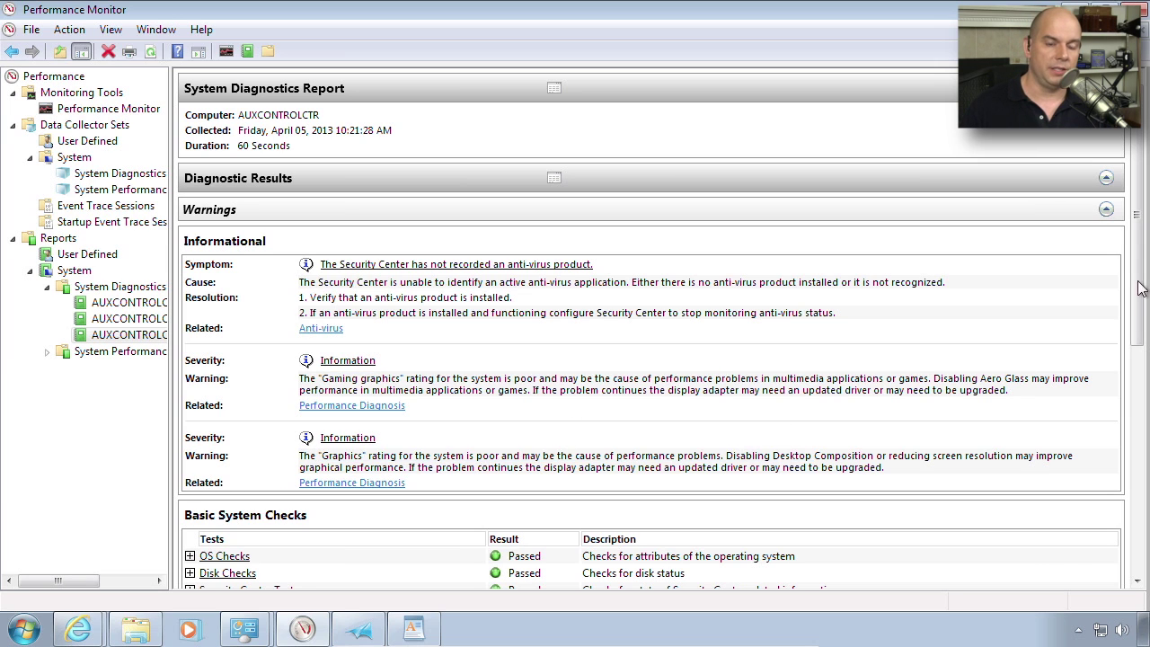
pyautogui.scroll(-3, 1137, 244)
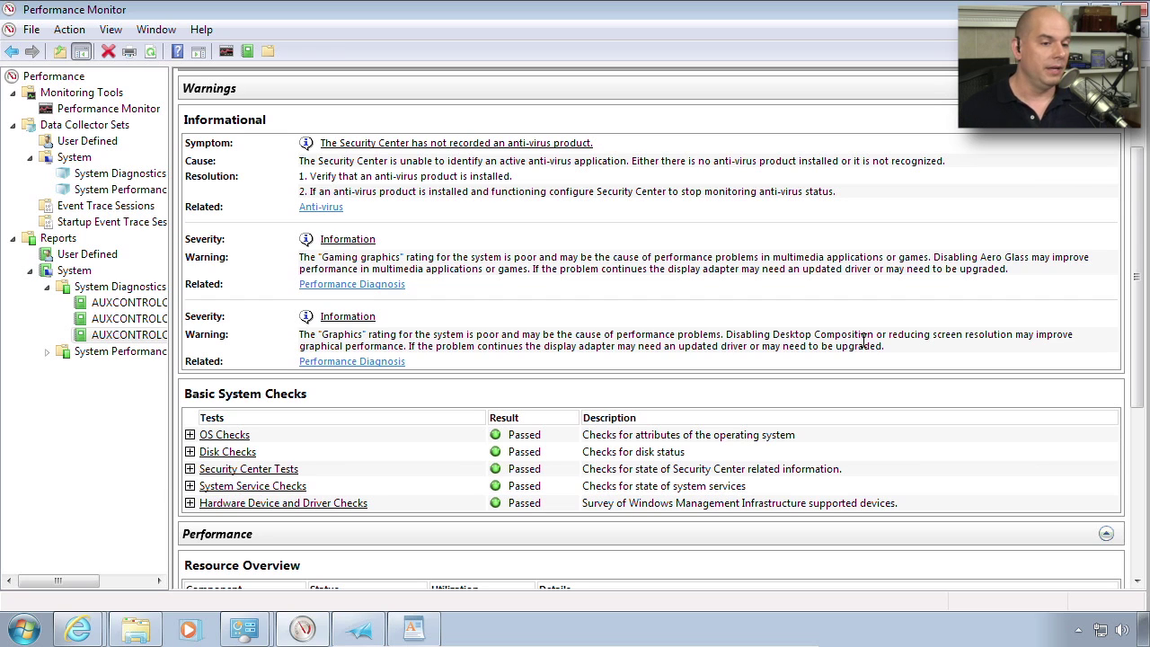
pyautogui.moveTo(368, 340); pyautogui.dragTo(694, 349)
pyautogui.click(696, 348)
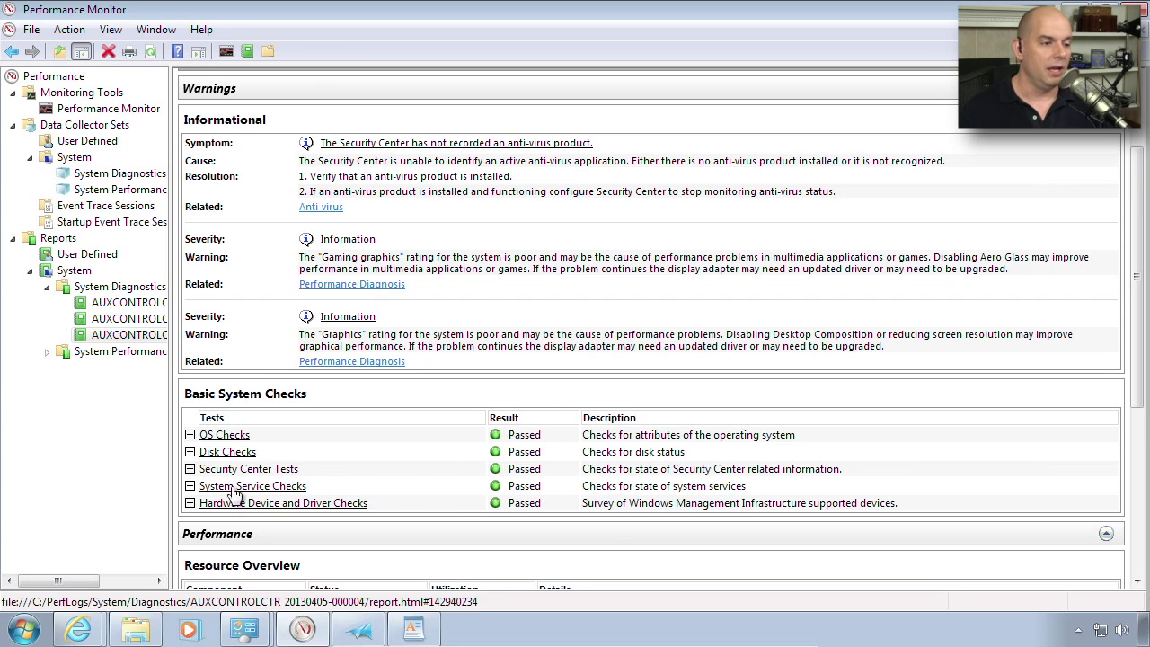
# - Expand Hardware Device and Driver Checks, Software Configuration, OS Checks and Security Center Information
pyautogui.click(190, 503)
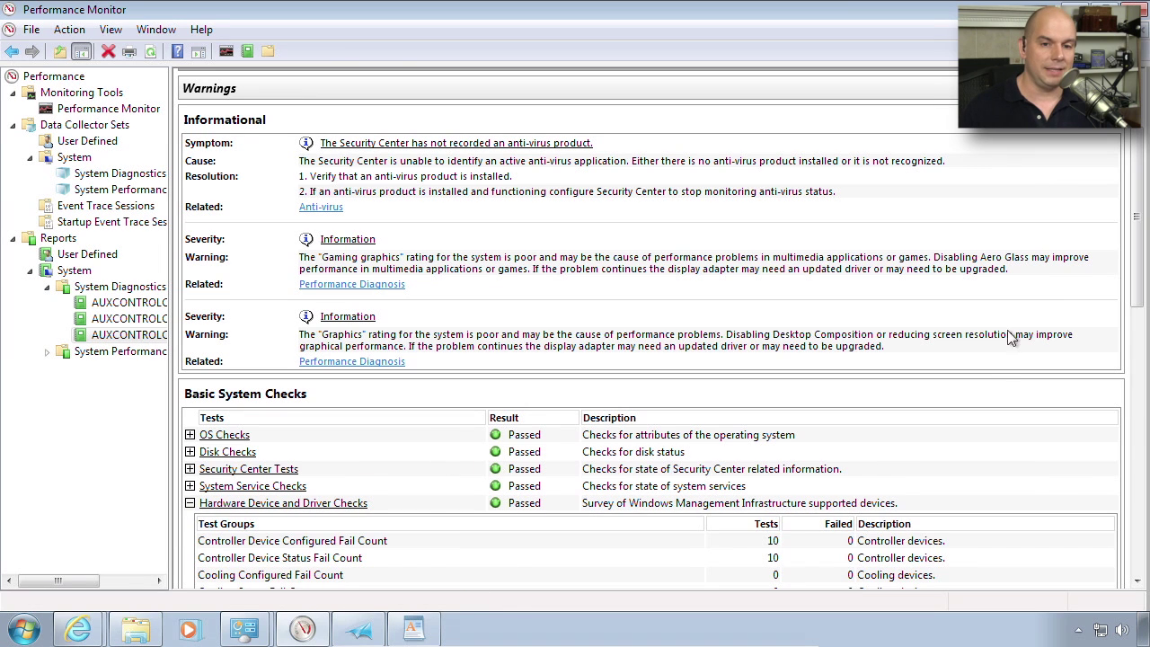
pyautogui.moveTo(1138, 207); pyautogui.dragTo(1139, 340)
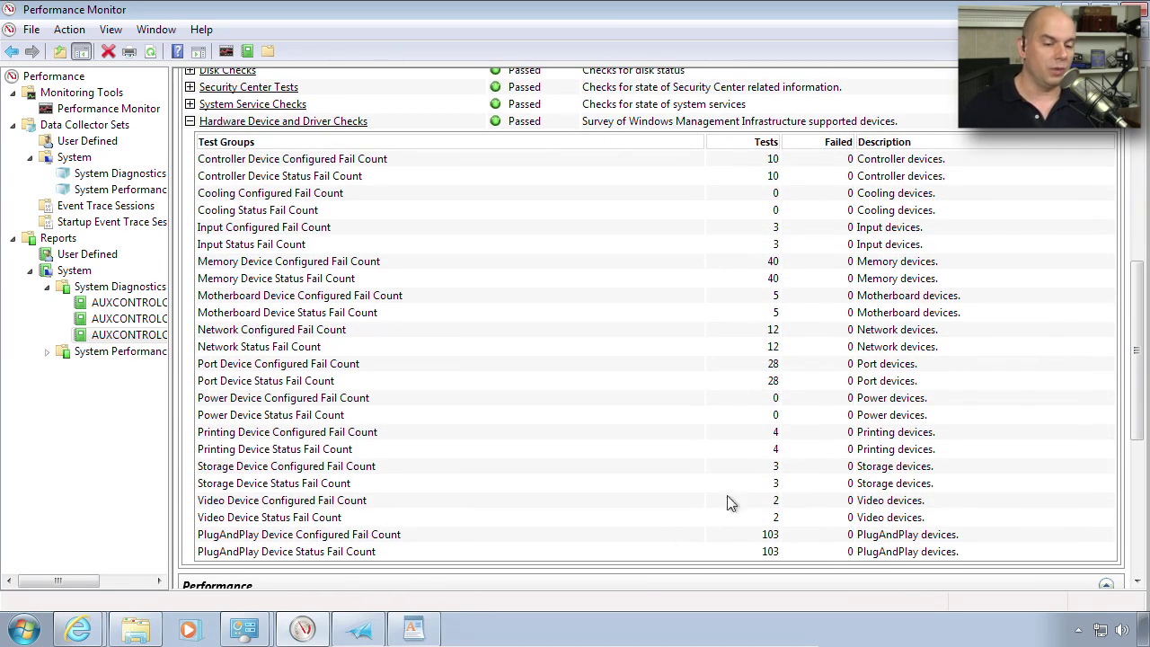
pyautogui.moveTo(1136, 326); pyautogui.dragTo(1140, 395)
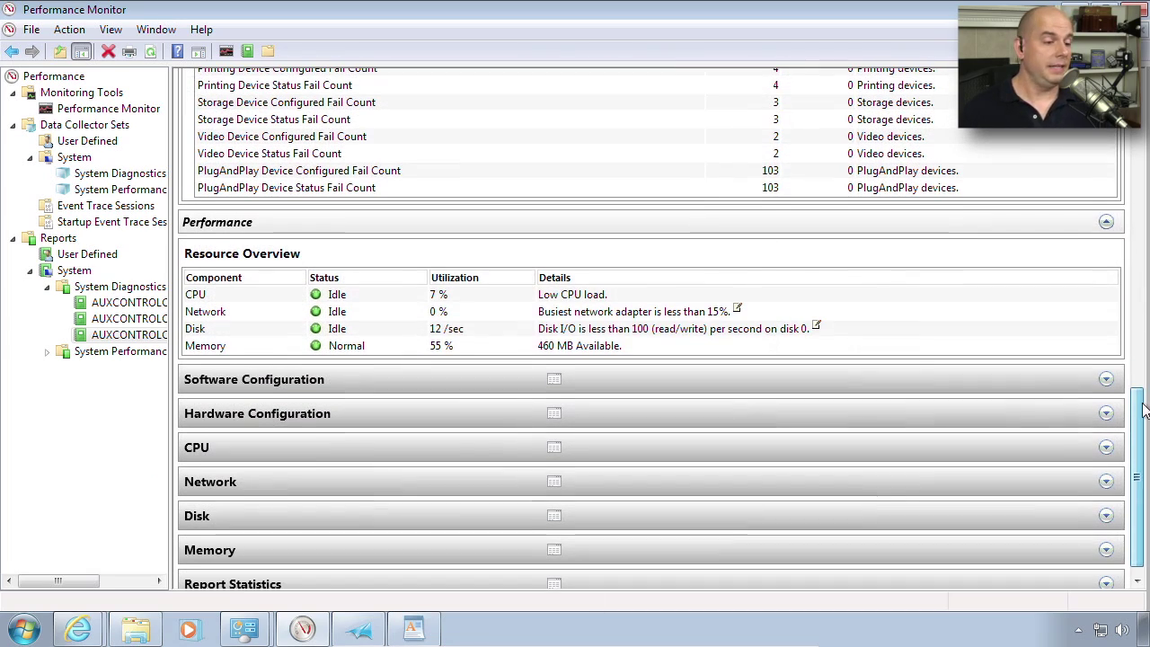
pyautogui.click(396, 381)
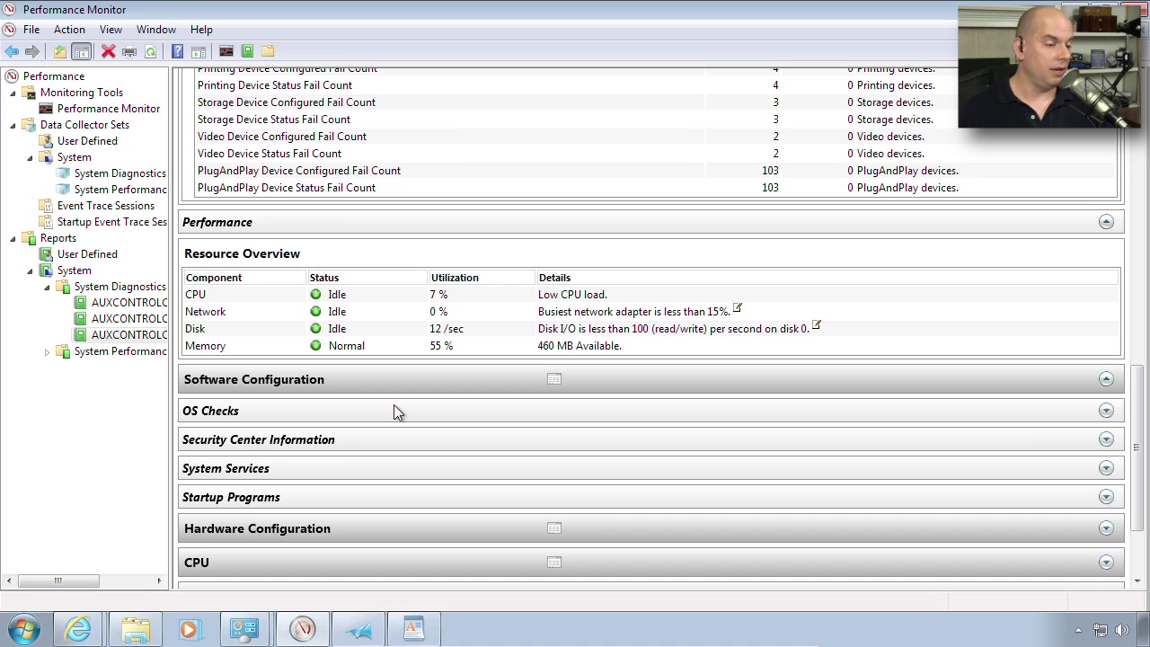
pyautogui.click(394, 406)
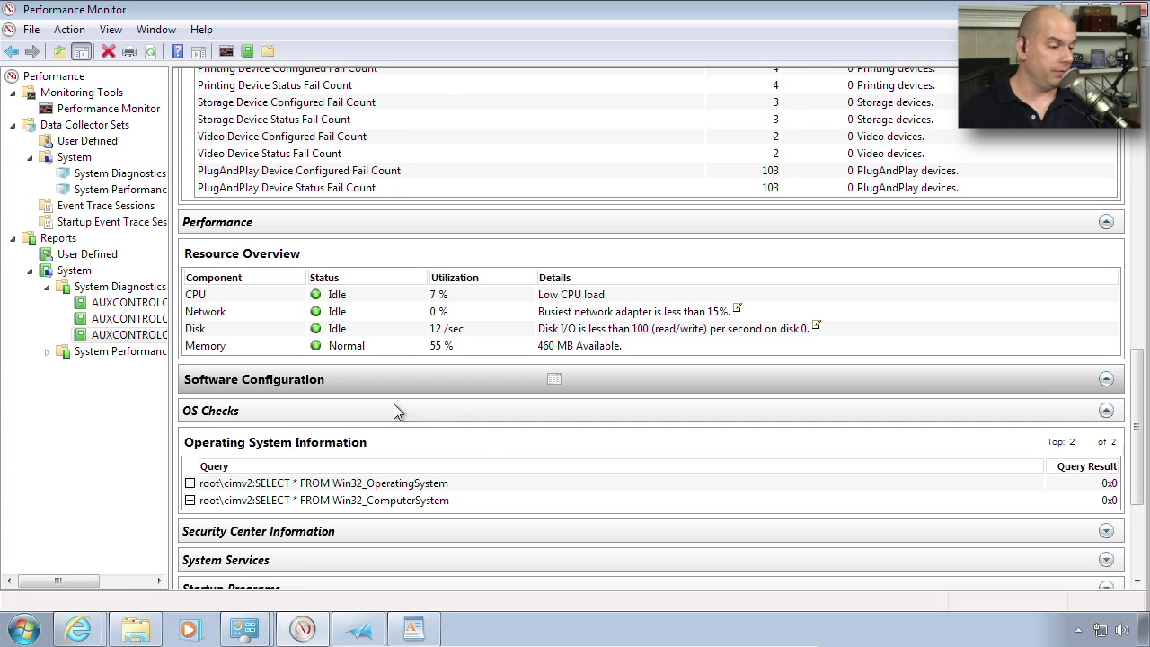
pyautogui.click(412, 533)
pyautogui.moveTo(1139, 342); pyautogui.dragTo(1139, 350)
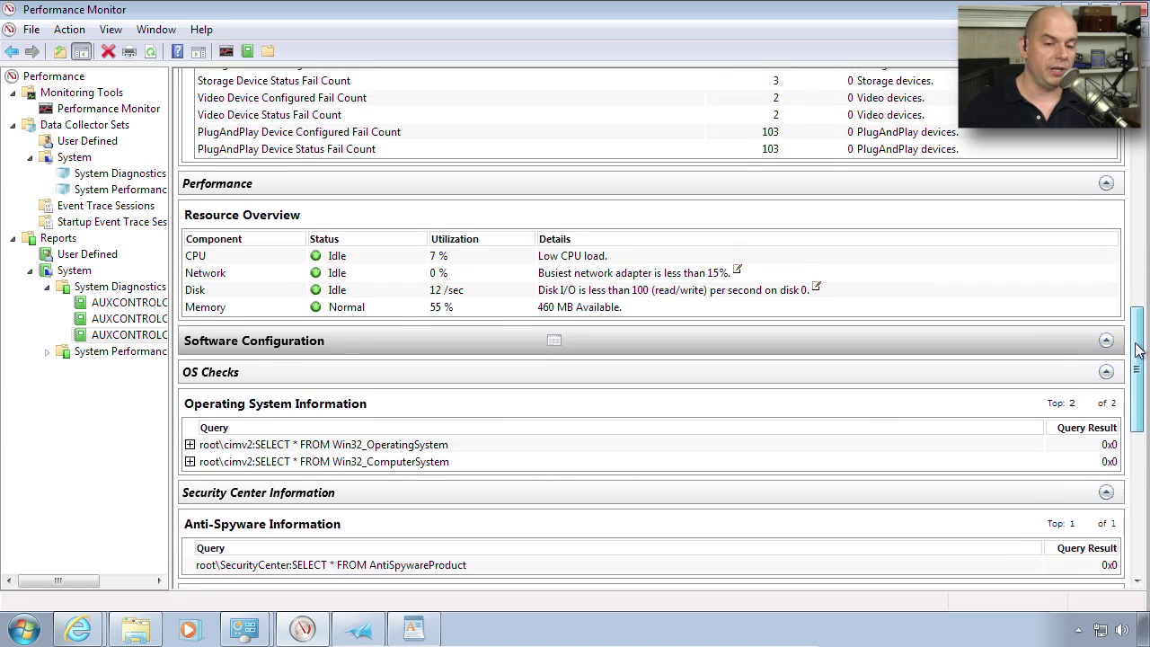
pyautogui.scroll(-6, 1140, 350)
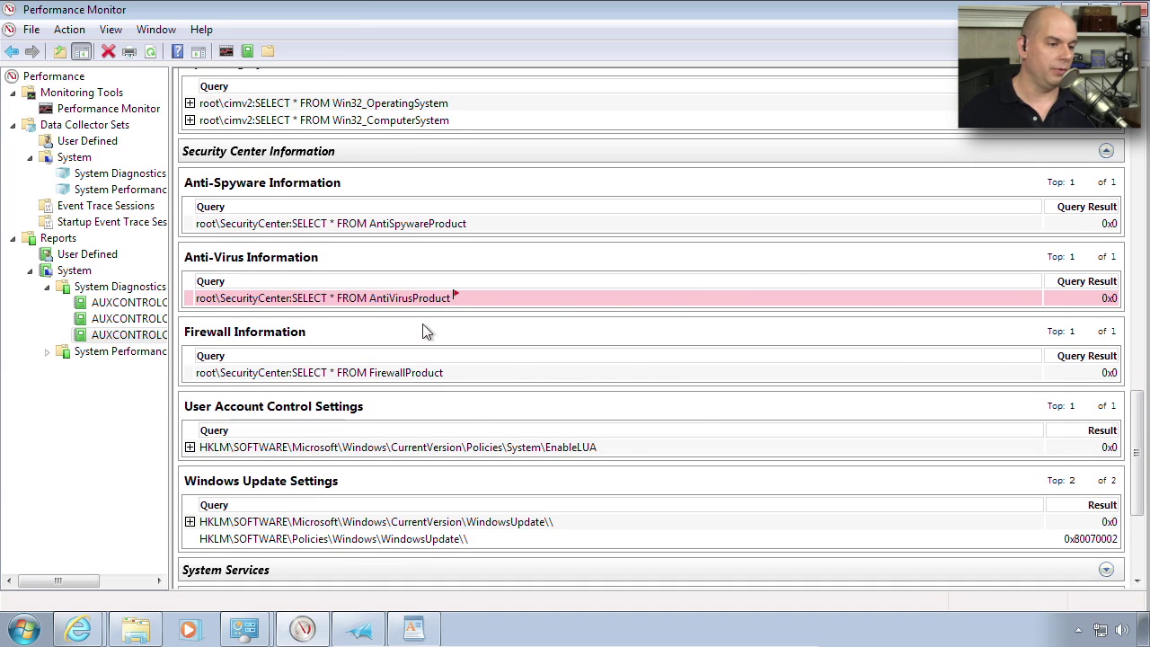
pyautogui.moveTo(455, 300)
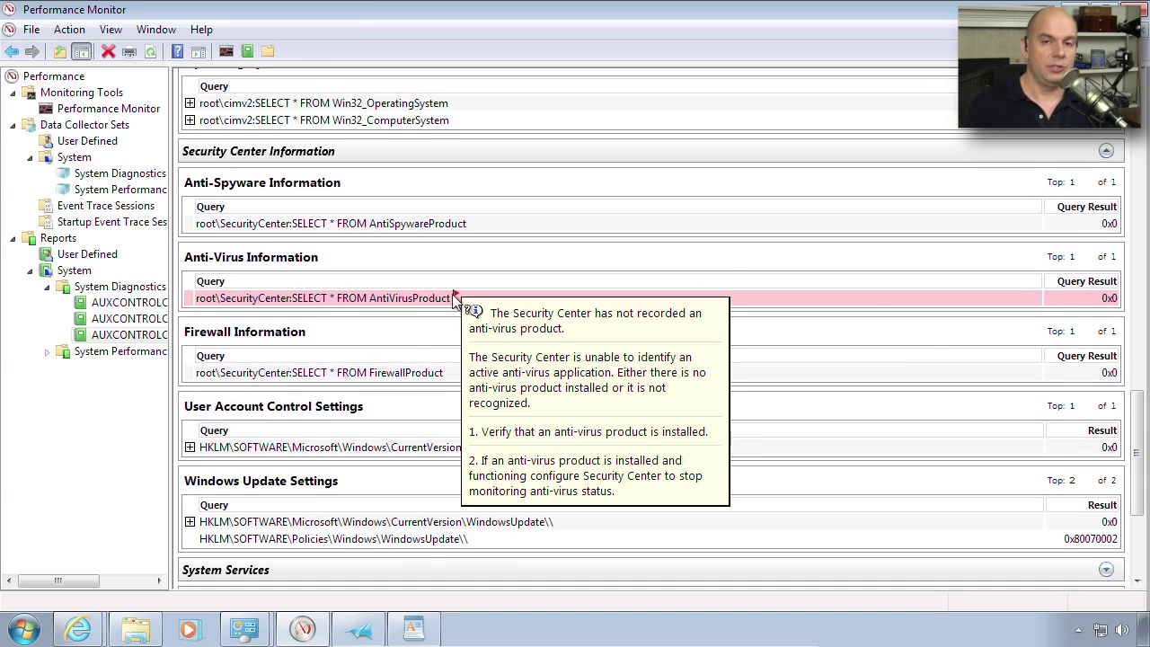